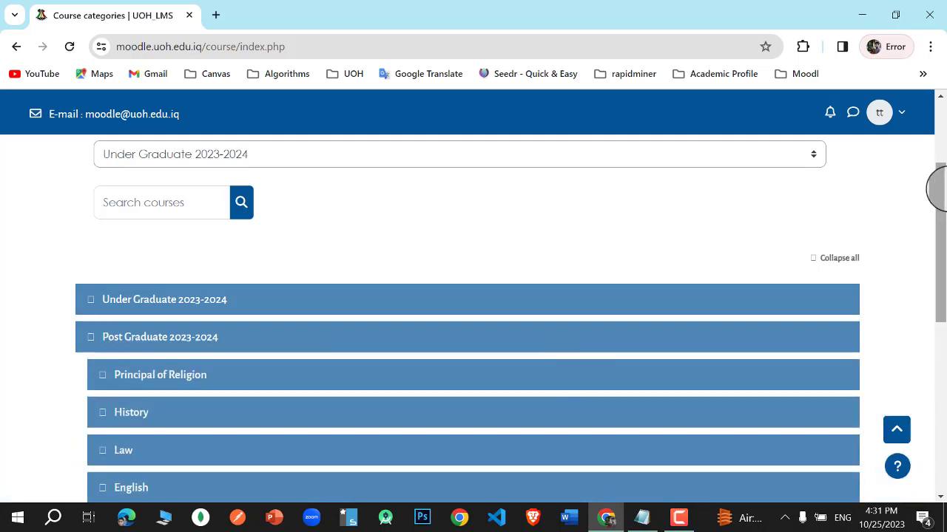
# Collapse the Post Graduate 2023-2024 category and look through the subcategories of the Courses category
pyautogui.moveTo(936, 191); pyautogui.dragTo(786, 265)
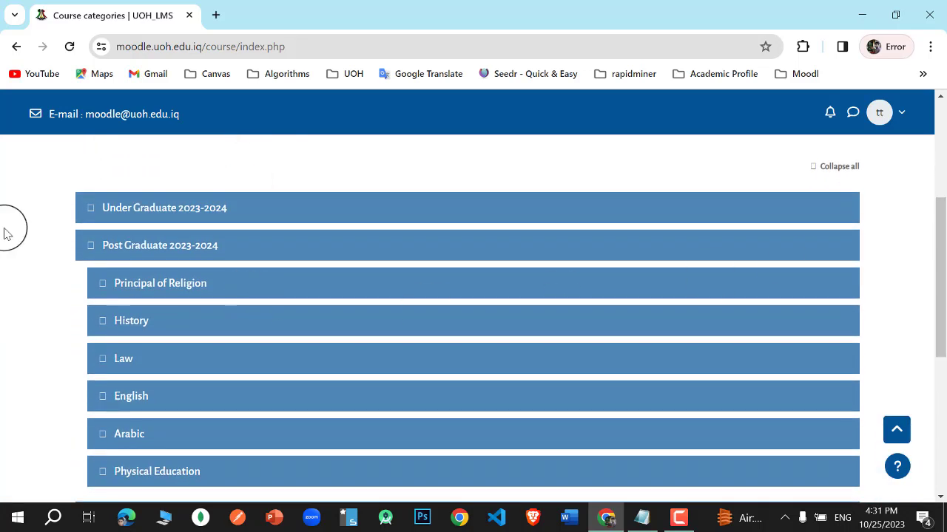
pyautogui.click(89, 245)
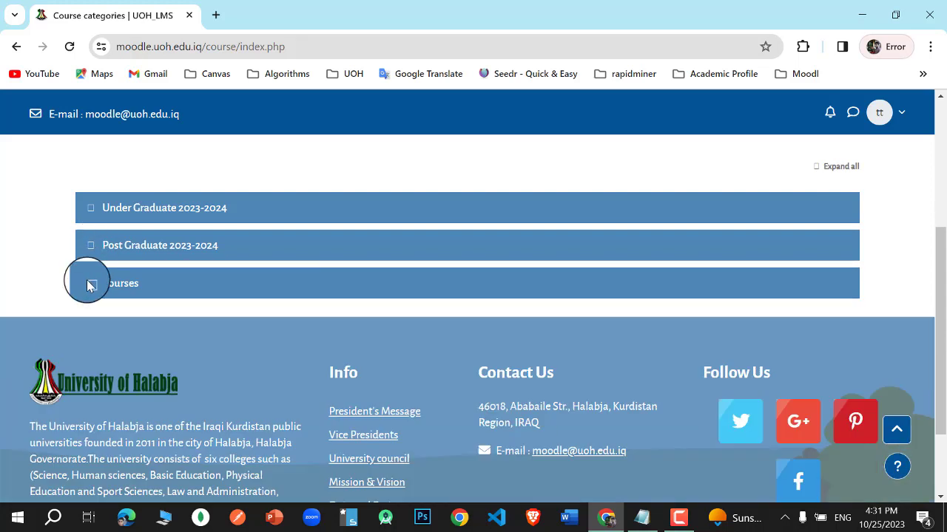
pyautogui.click(90, 283)
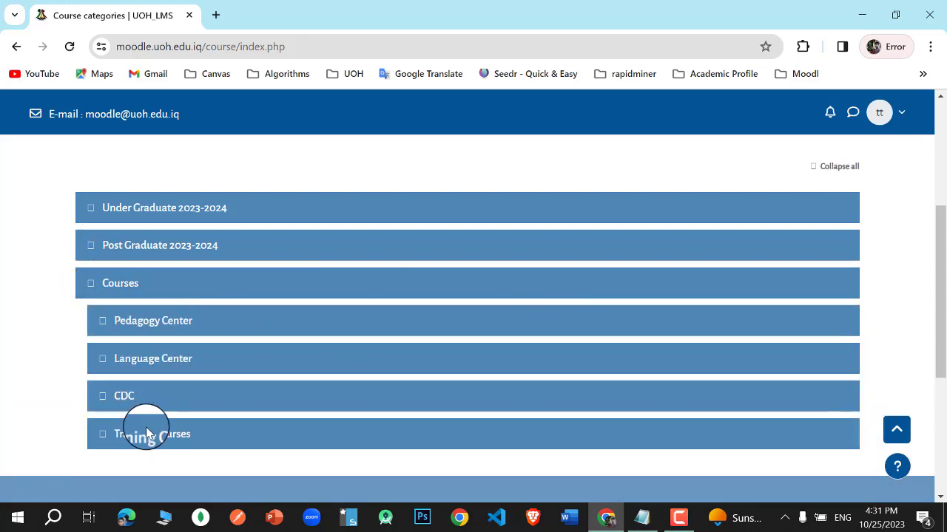
pyautogui.click(100, 294)
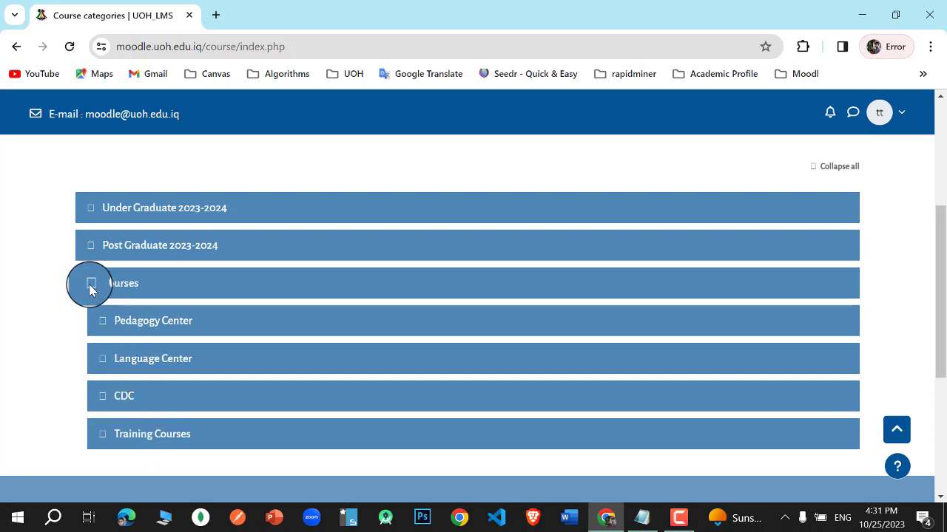
# Look through the Under Graduate 2023-2024 category, checking the departments listed within Engineering and Science
pyautogui.click(91, 219)
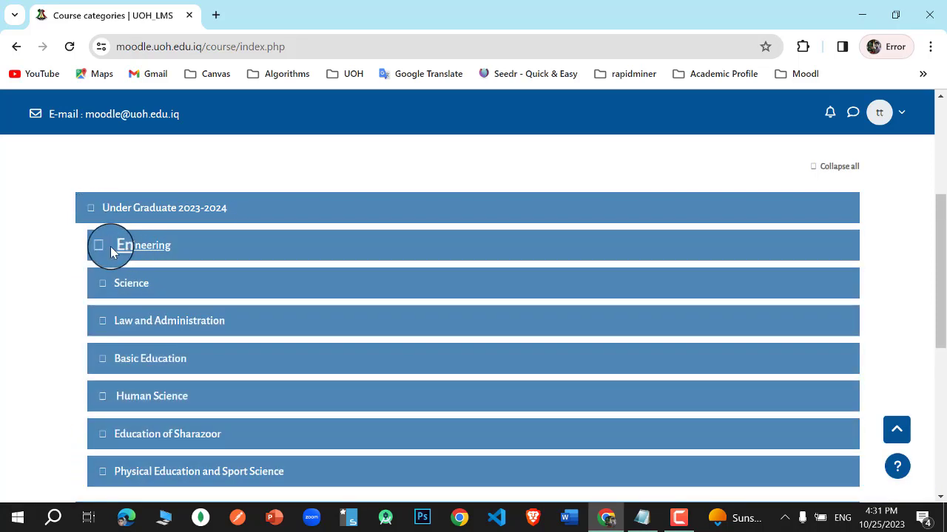
pyautogui.click(103, 245)
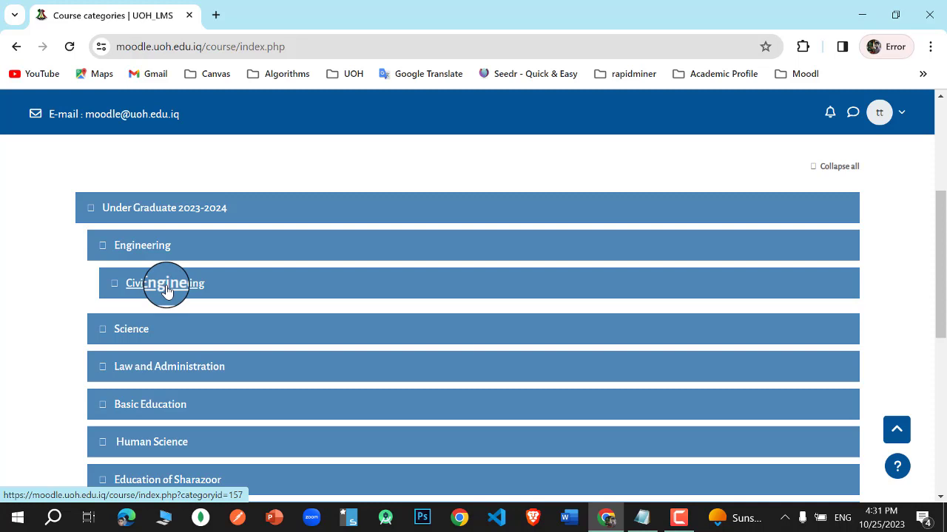
pyautogui.click(102, 247)
pyautogui.click(102, 246)
pyautogui.click(103, 246)
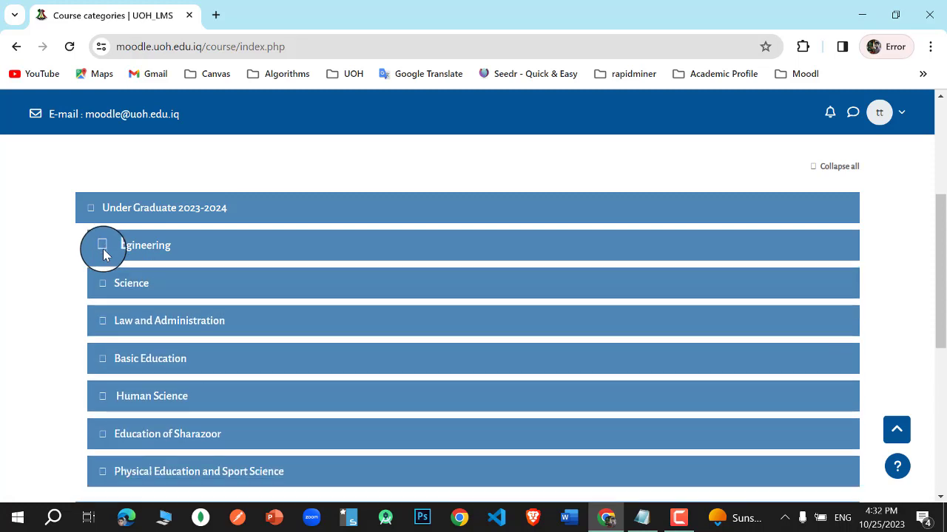
pyautogui.click(104, 285)
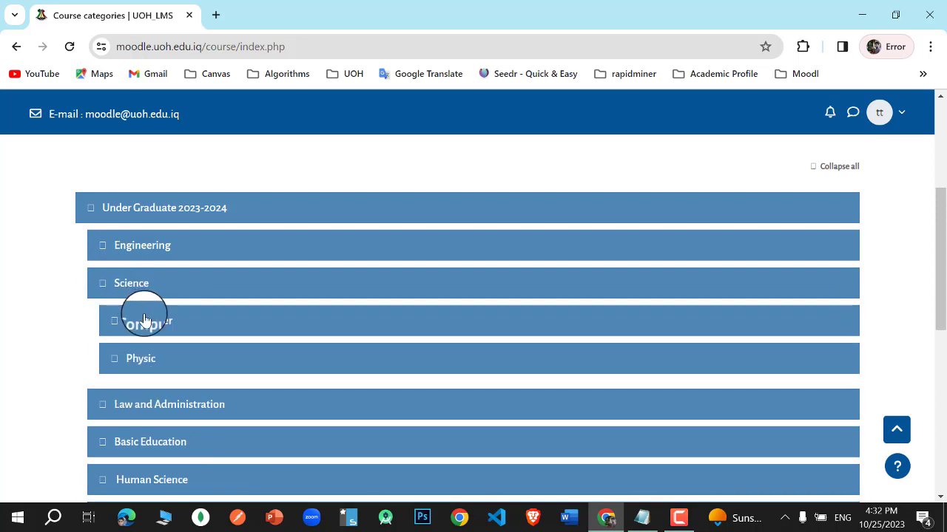
pyautogui.click(105, 284)
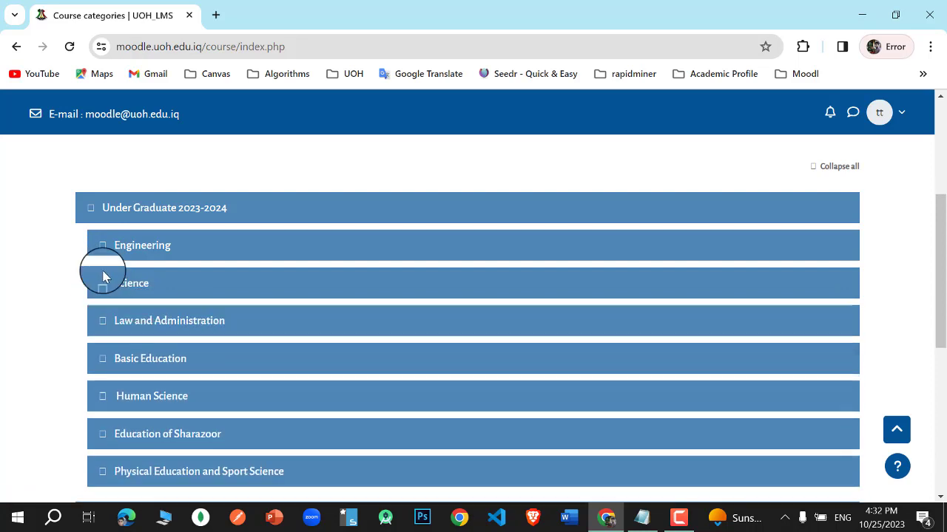
pyautogui.click(89, 207)
# Open the English category under Post Graduate 2023-2024 and review its page and additional category options
pyautogui.click(91, 246)
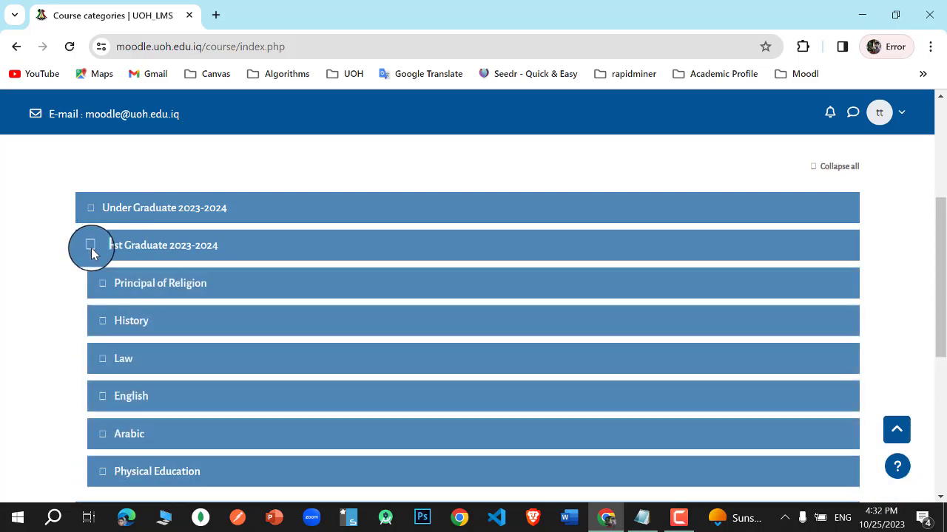
pyautogui.click(134, 398)
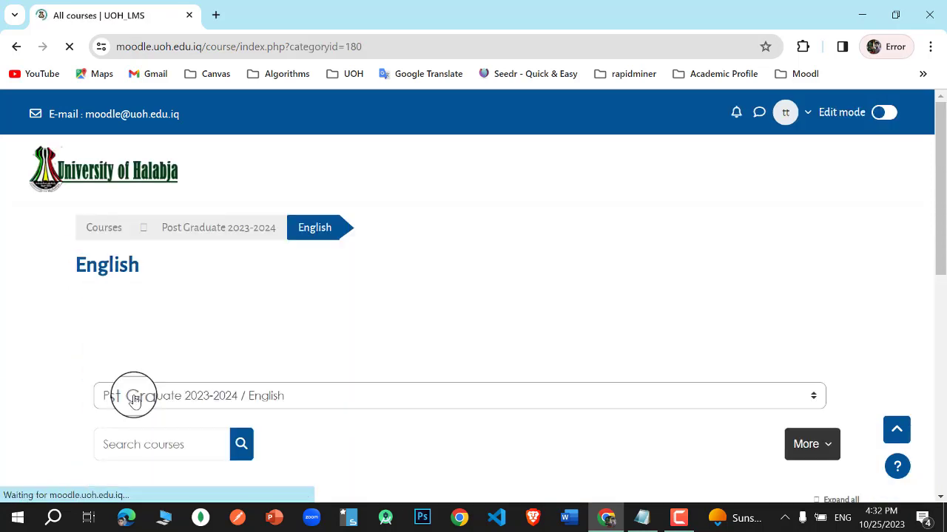
pyautogui.scroll(-2, 936, 210)
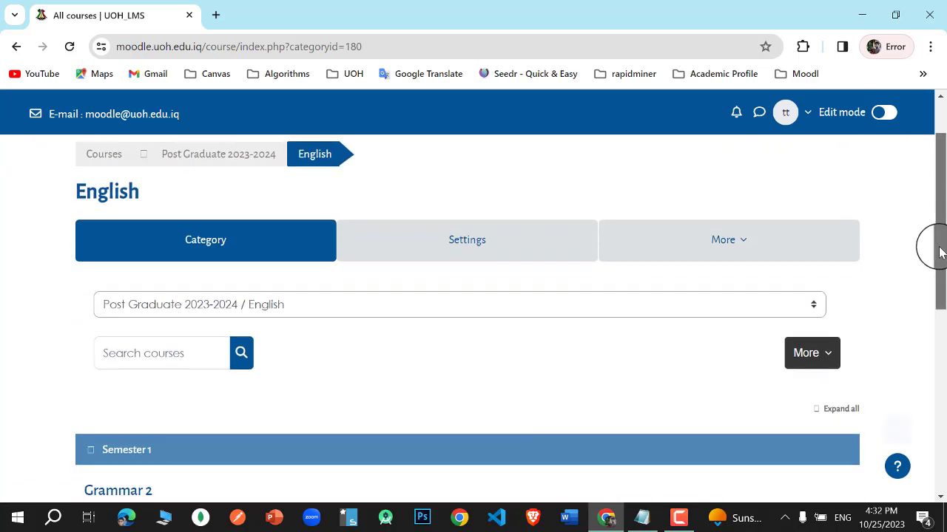
pyautogui.scroll(1, 935, 244)
pyautogui.scroll(-3, 933, 295)
pyautogui.scroll(2, 926, 263)
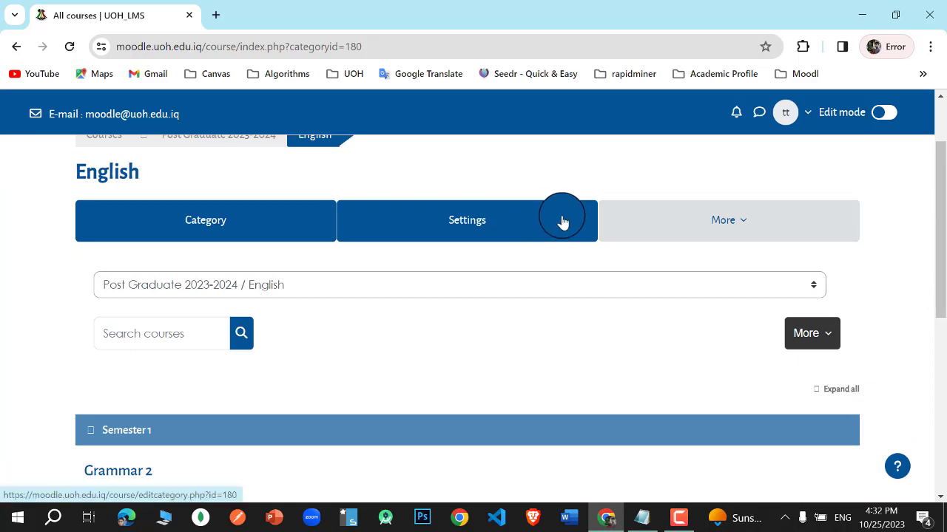
pyautogui.click(731, 233)
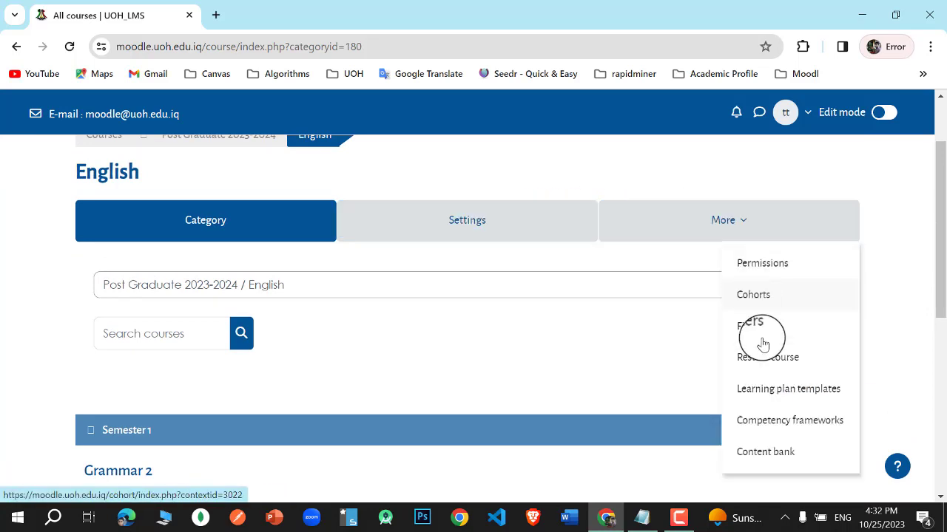
pyautogui.moveTo(939, 263); pyautogui.dragTo(940, 307)
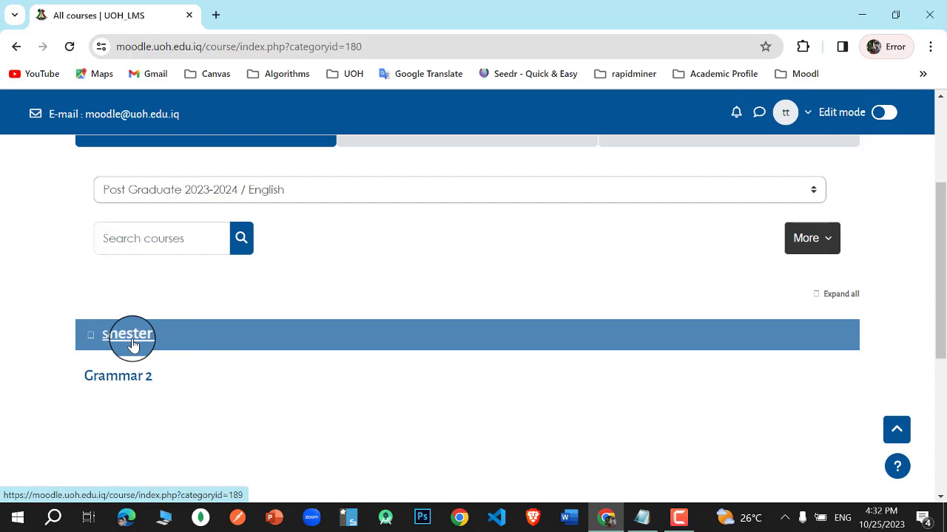
# Open the course management page for the English category and review its category tree
pyautogui.click(825, 235)
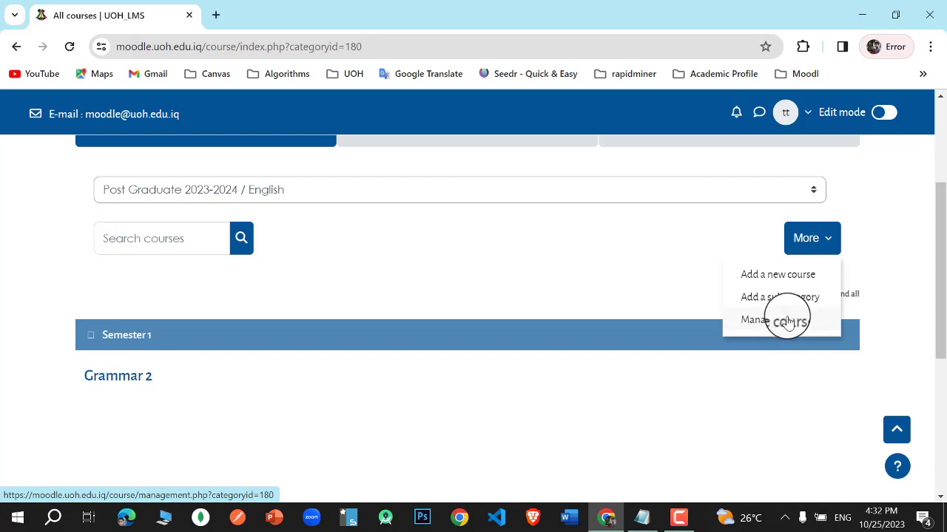
pyautogui.click(787, 323)
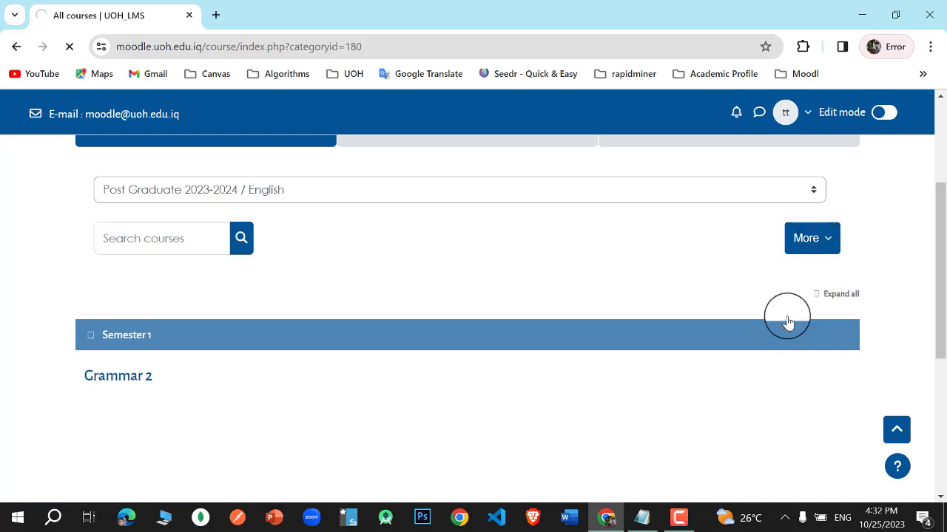
pyautogui.moveTo(934, 203); pyautogui.dragTo(887, 291)
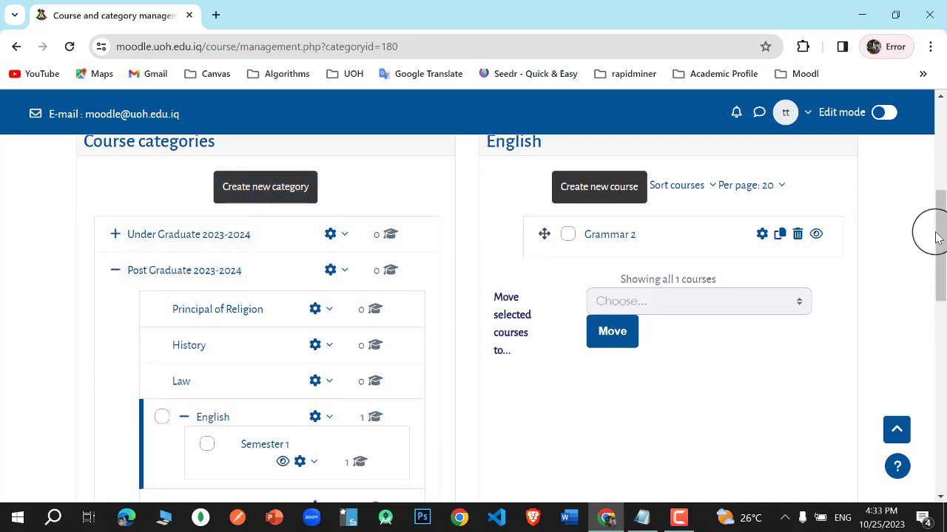
pyautogui.moveTo(935, 237); pyautogui.dragTo(936, 254)
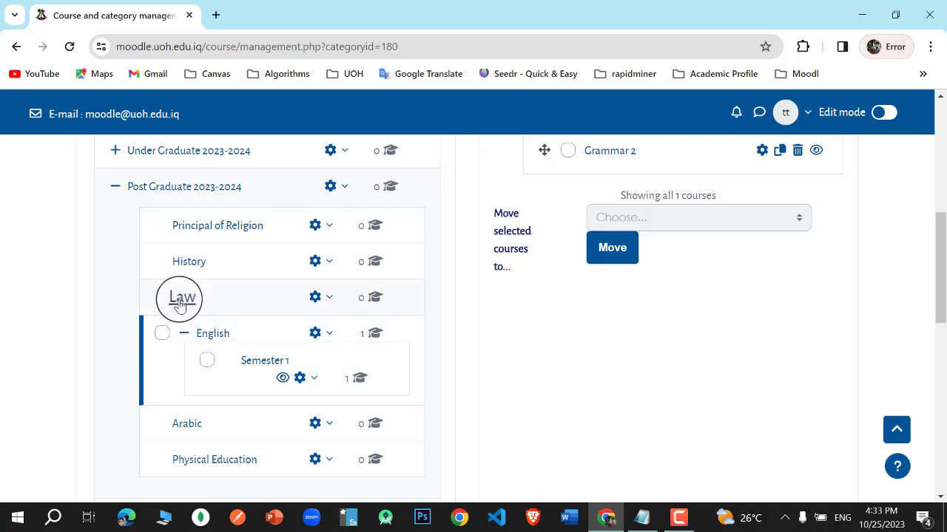
# Check the Law category in the management tree and return to the English category
pyautogui.click(181, 302)
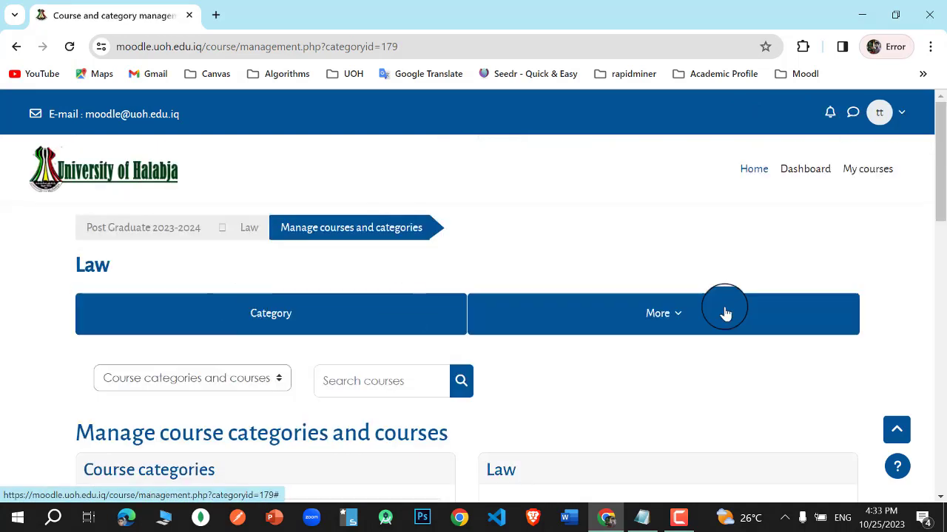
pyautogui.moveTo(930, 204); pyautogui.dragTo(930, 245)
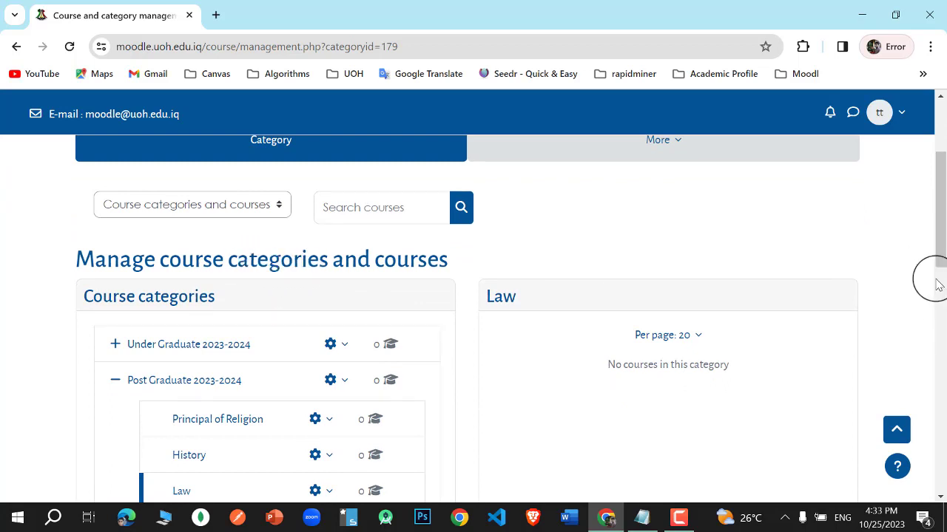
pyautogui.moveTo(940, 282); pyautogui.dragTo(938, 320)
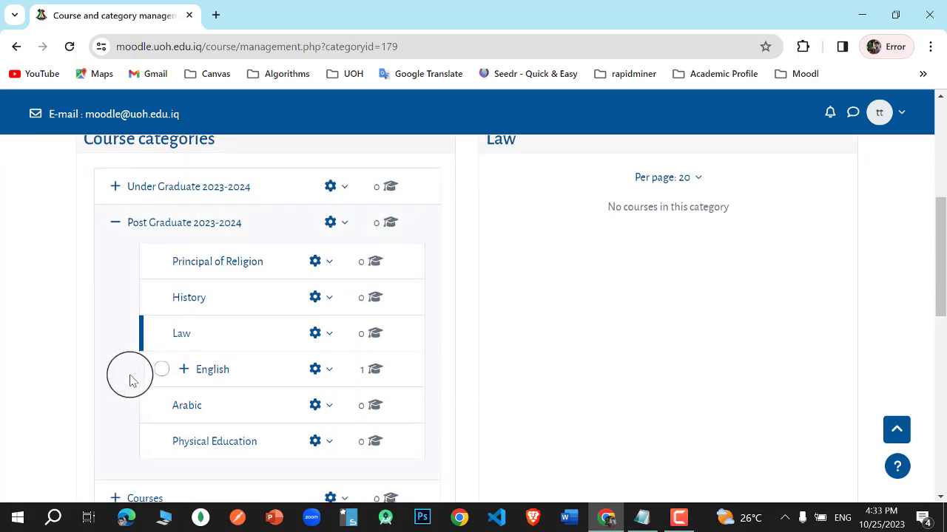
pyautogui.click(184, 369)
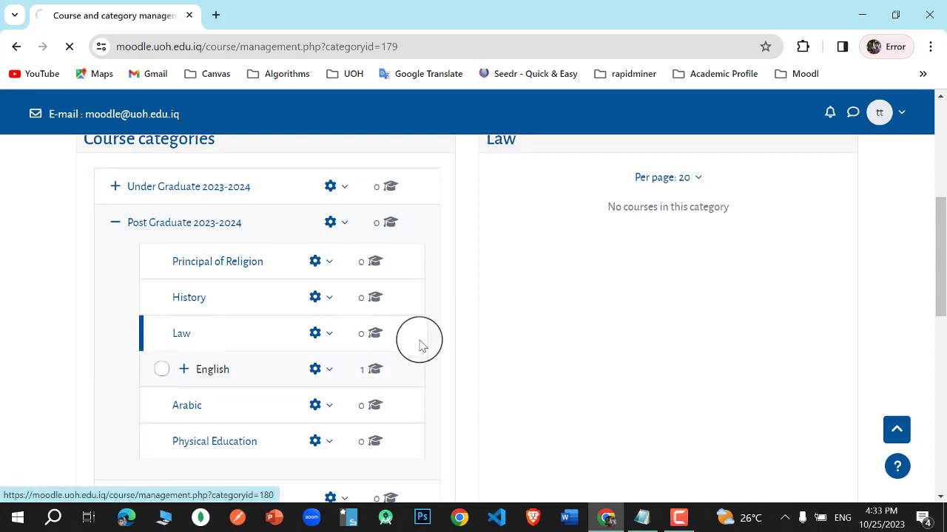
pyautogui.moveTo(940, 165); pyautogui.dragTo(931, 256)
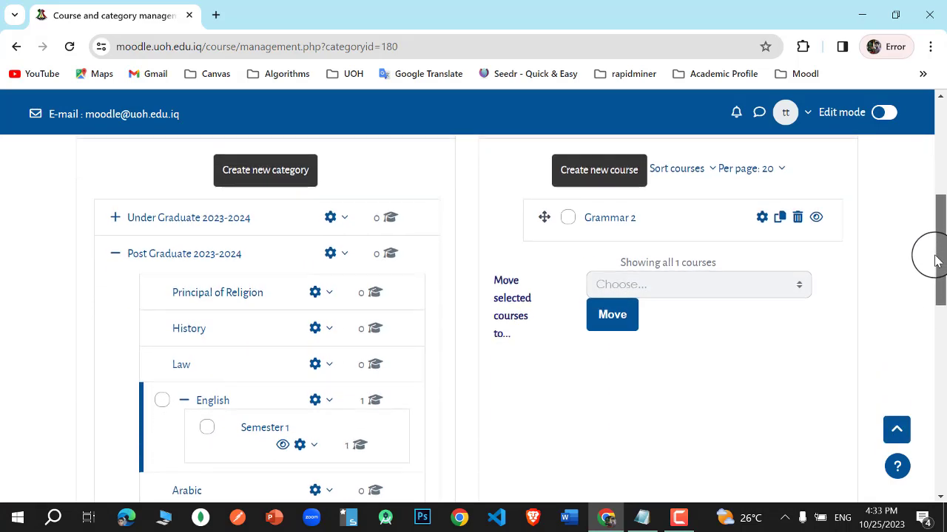
# Examine the management actions available for the Semester 1 subcategory of English
pyautogui.click(312, 447)
pyautogui.moveTo(937, 211); pyautogui.dragTo(936, 274)
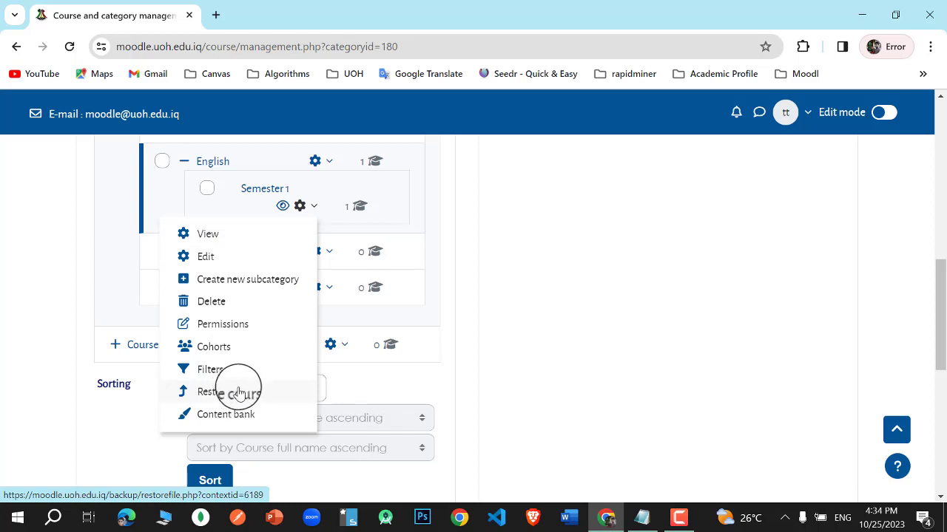
pyautogui.click(156, 203)
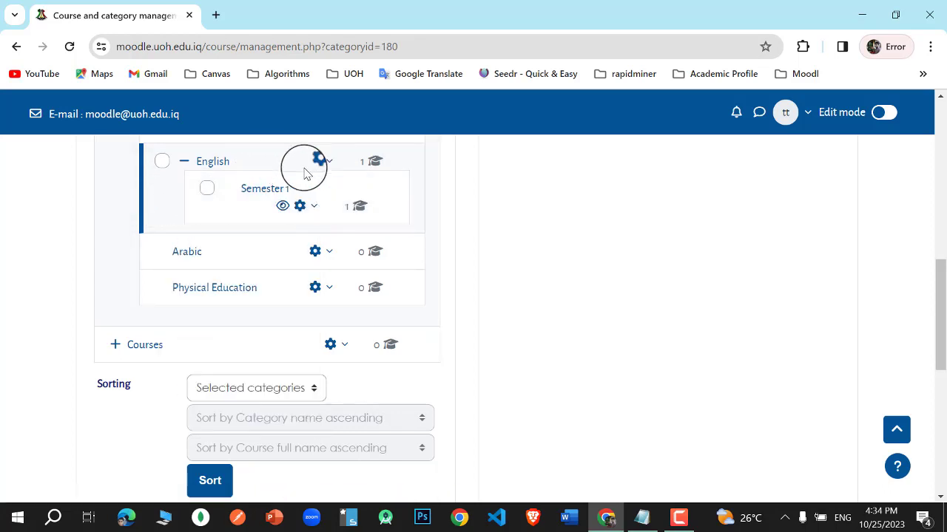
# Create a subcategory named Semester 2 with Post Graduate 2023-2024 / English as its parent category
pyautogui.moveTo(940, 285); pyautogui.dragTo(924, 244)
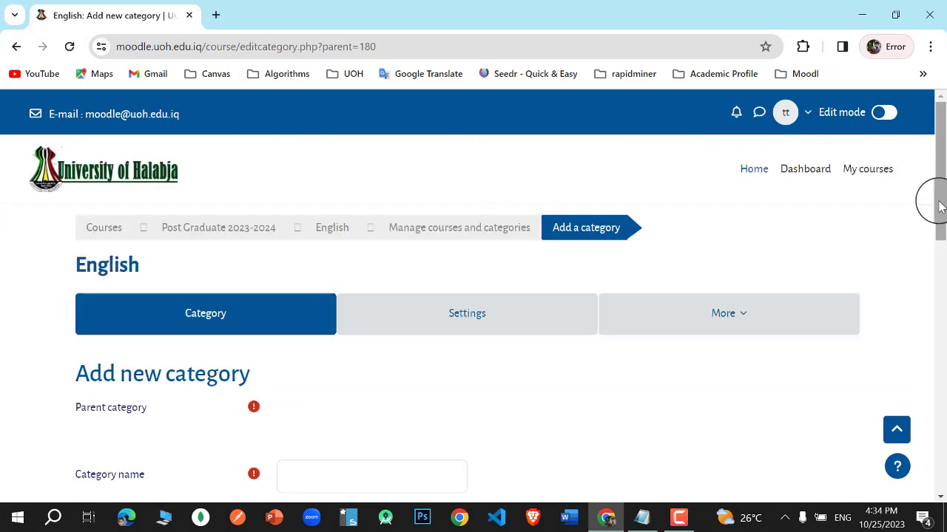
pyautogui.moveTo(933, 201); pyautogui.dragTo(939, 281)
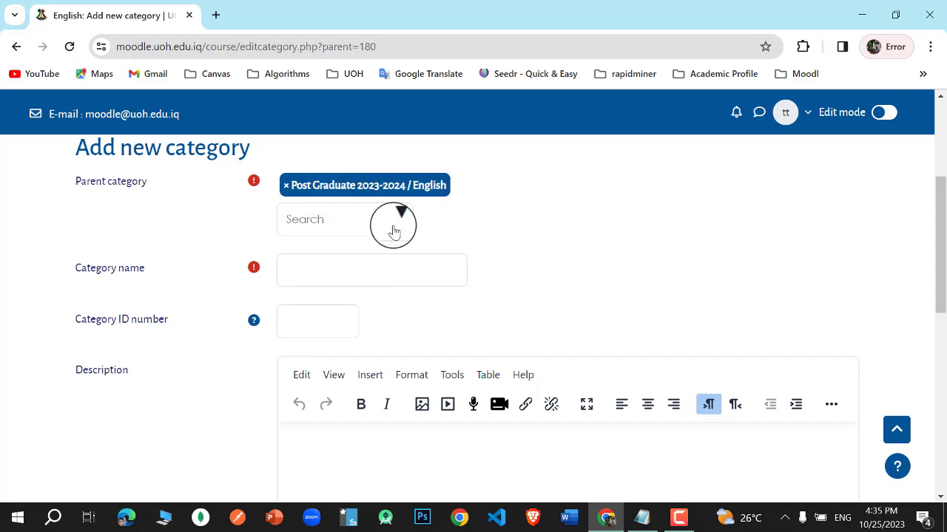
pyautogui.click(379, 266)
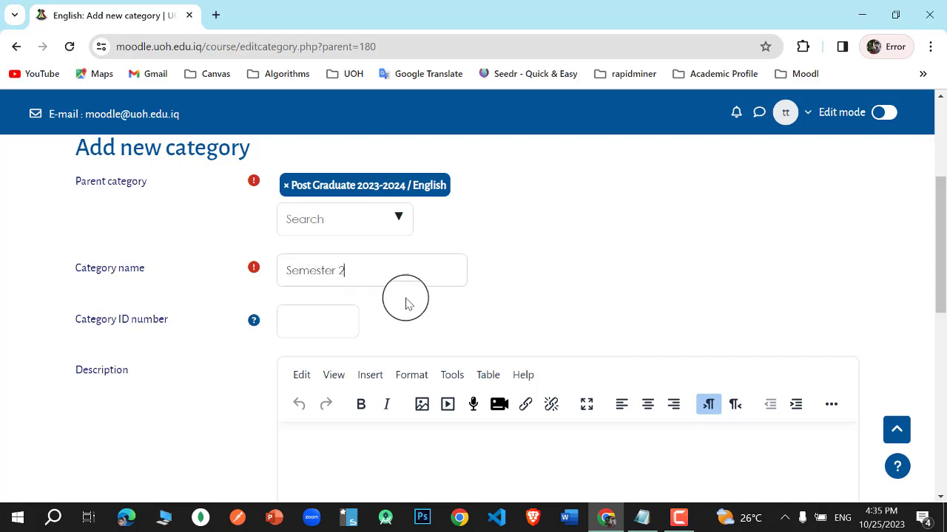
pyautogui.moveTo(933, 192); pyautogui.dragTo(936, 328)
pyautogui.click(352, 326)
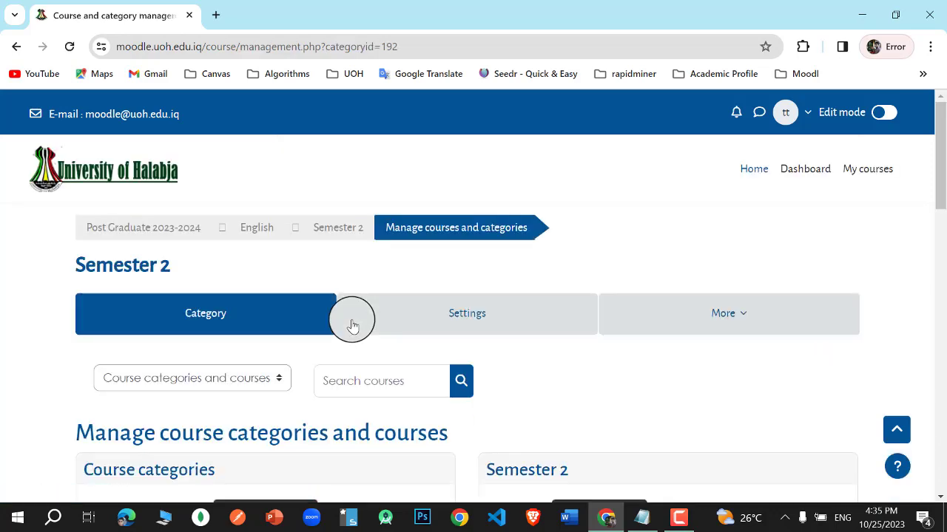
# Start creating a new course in the Semester 2 category of English
pyautogui.moveTo(939, 190); pyautogui.dragTo(932, 319)
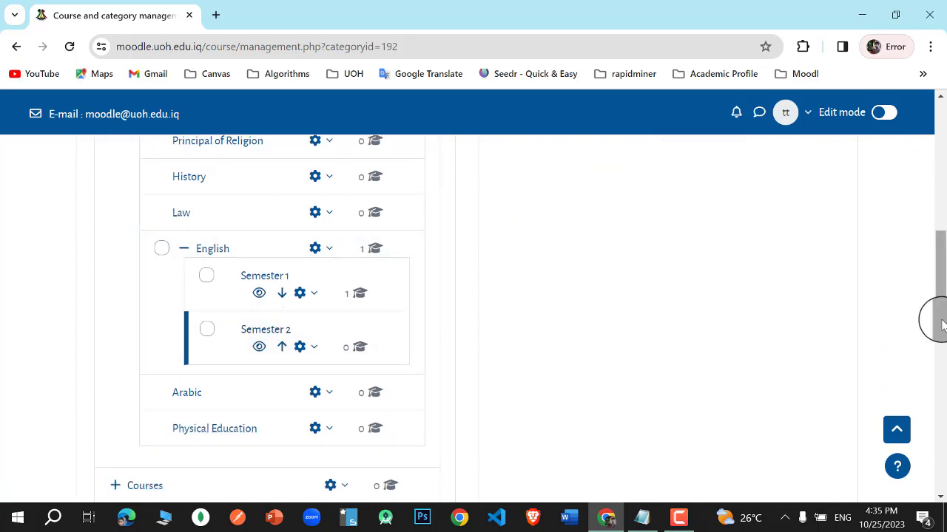
pyautogui.moveTo(941, 325); pyautogui.dragTo(925, 271)
pyautogui.click(593, 214)
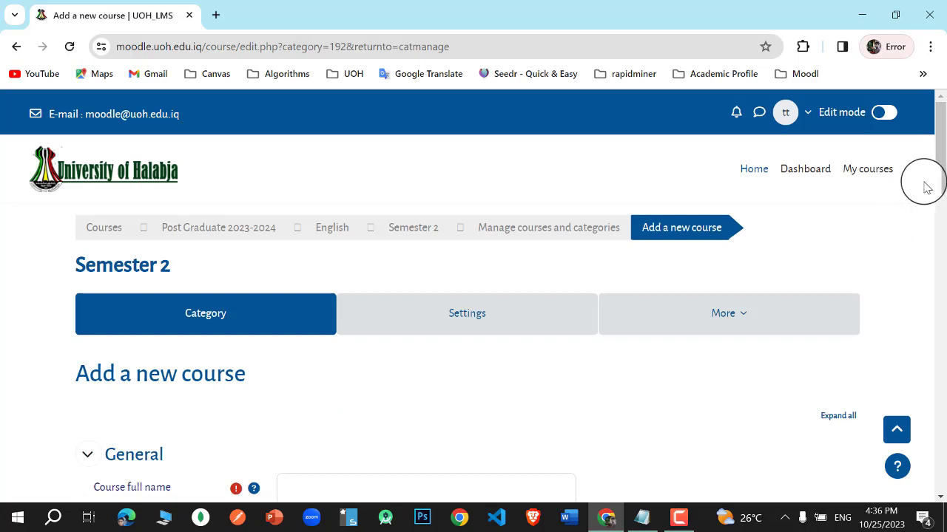
# Enter Grammar 2 as the course full name and GrEngl2 as its short name
pyautogui.moveTo(936, 185); pyautogui.dragTo(941, 241)
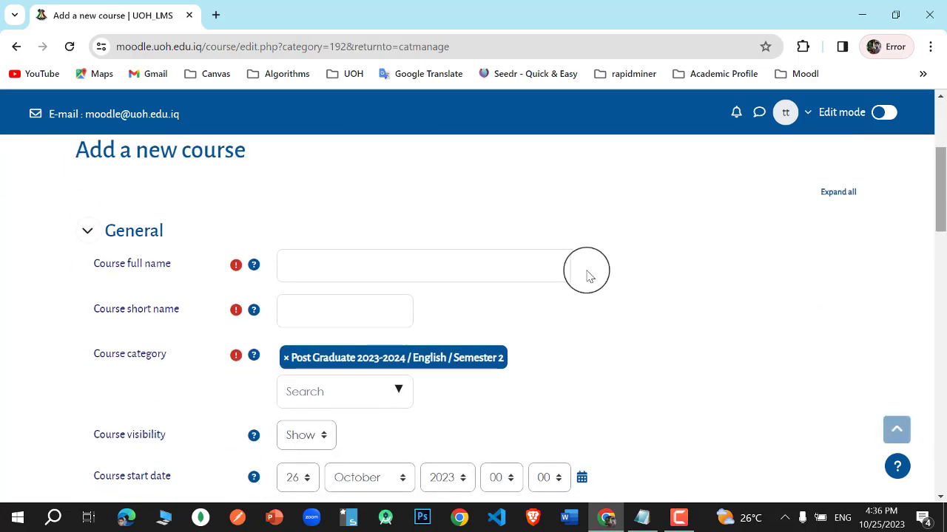
pyautogui.click(359, 257)
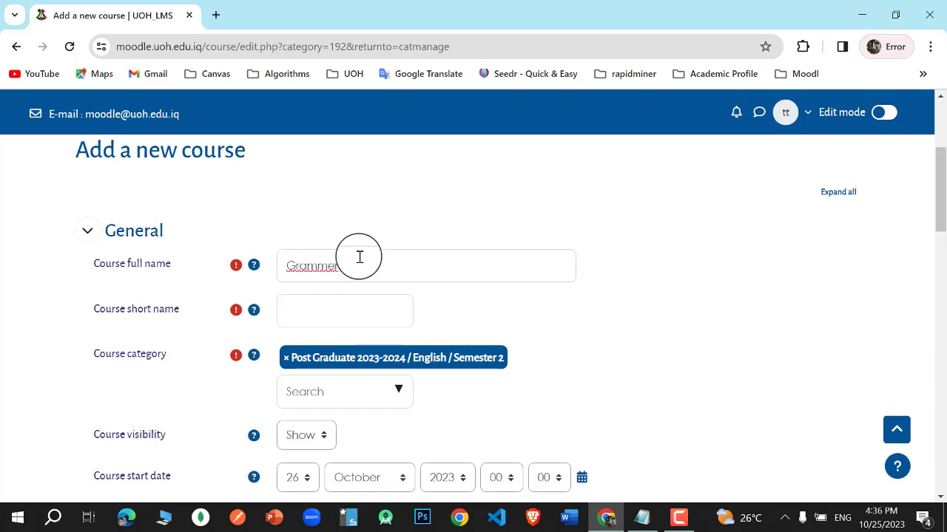
pyautogui.write('Grammer')
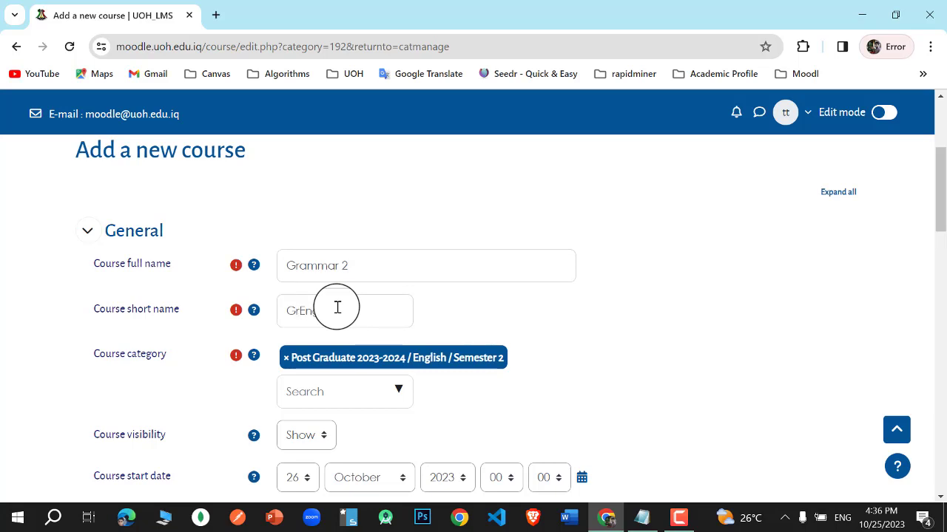
pyautogui.write('l')
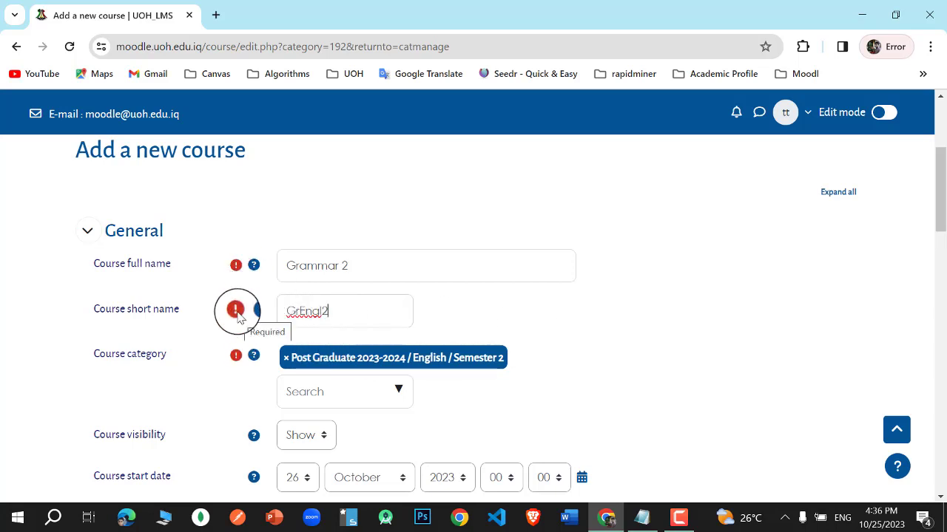
pyautogui.click(332, 313)
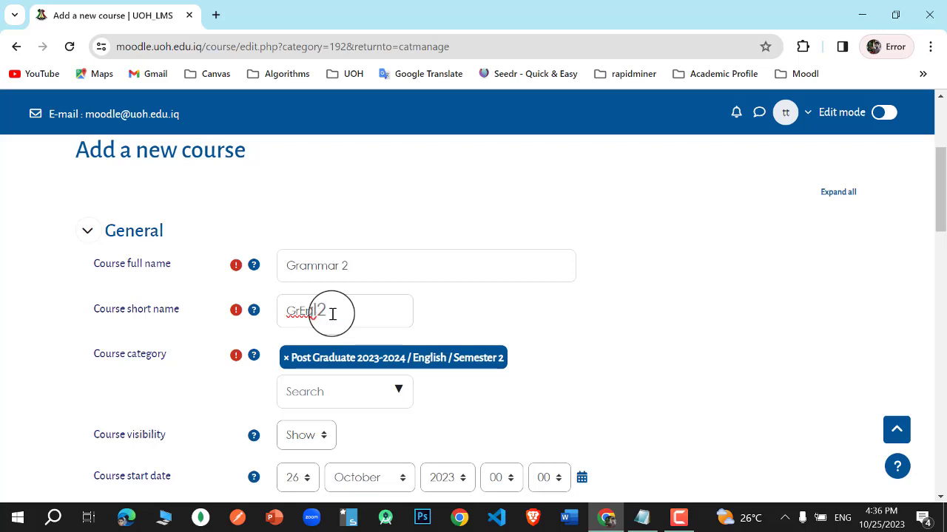
pyautogui.moveTo(332, 314); pyautogui.dragTo(286, 313)
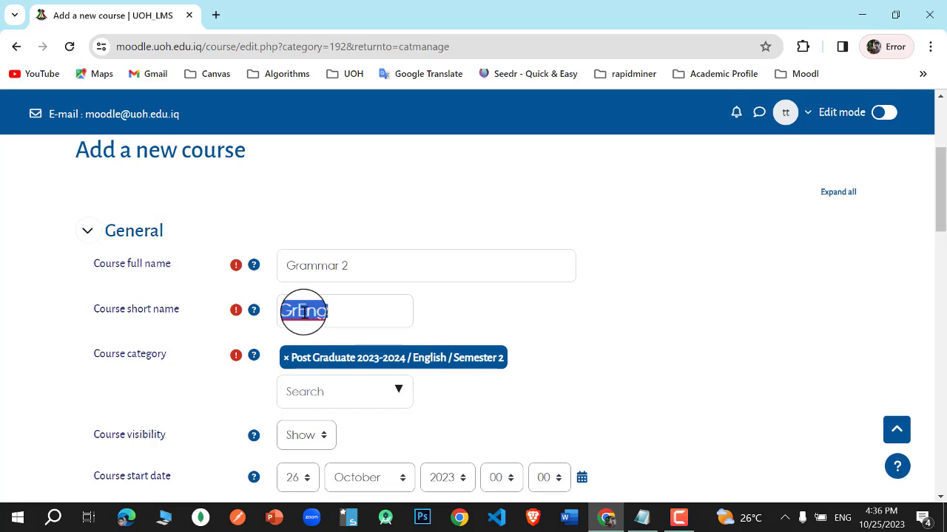
pyautogui.click(382, 306)
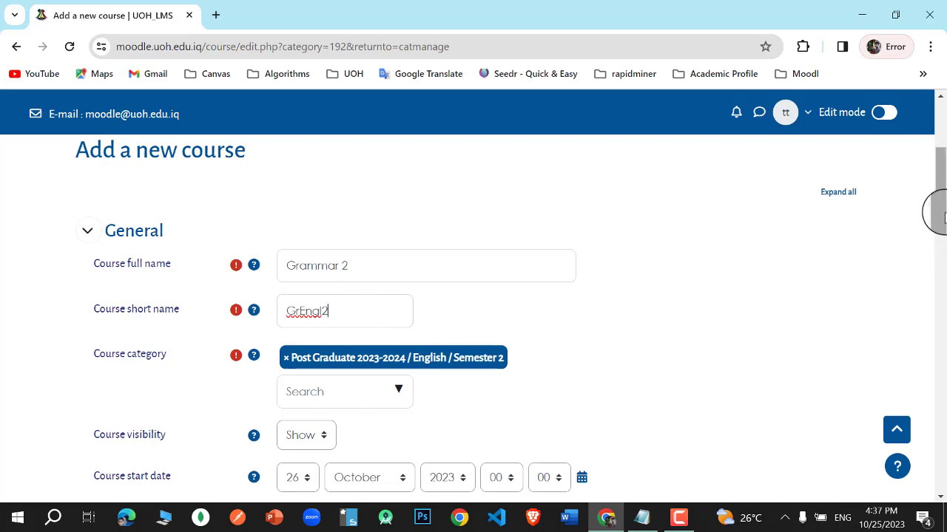
# Keep the course visibility at Show and set the course start date to 1 November 2023
pyautogui.moveTo(942, 220); pyautogui.dragTo(941, 266)
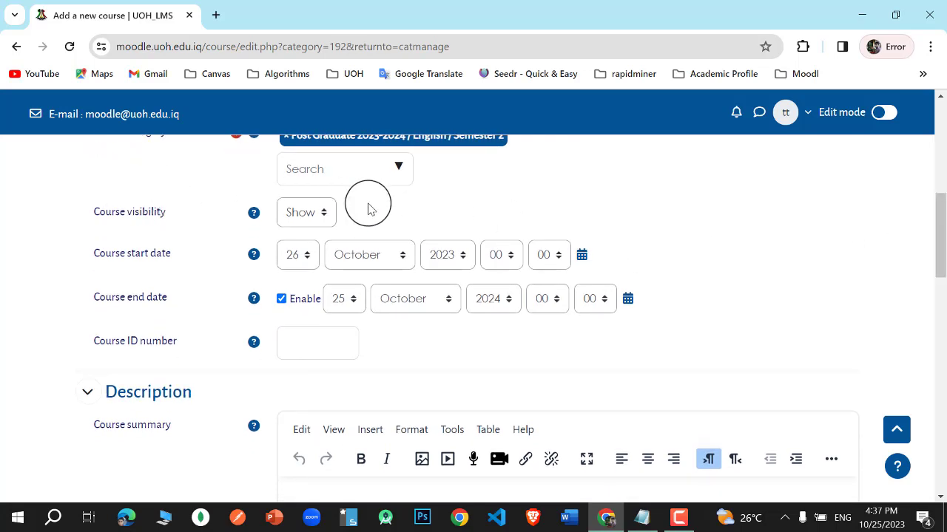
pyautogui.click(314, 214)
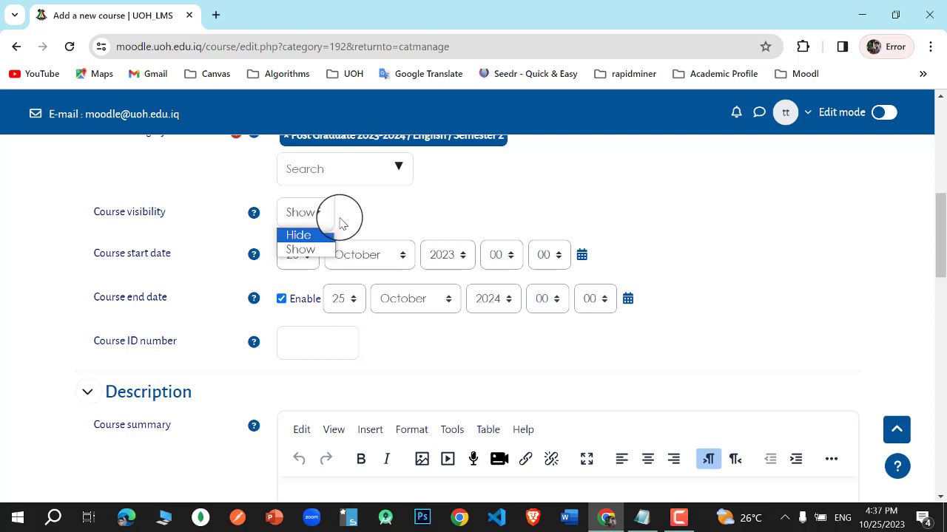
pyautogui.click(336, 219)
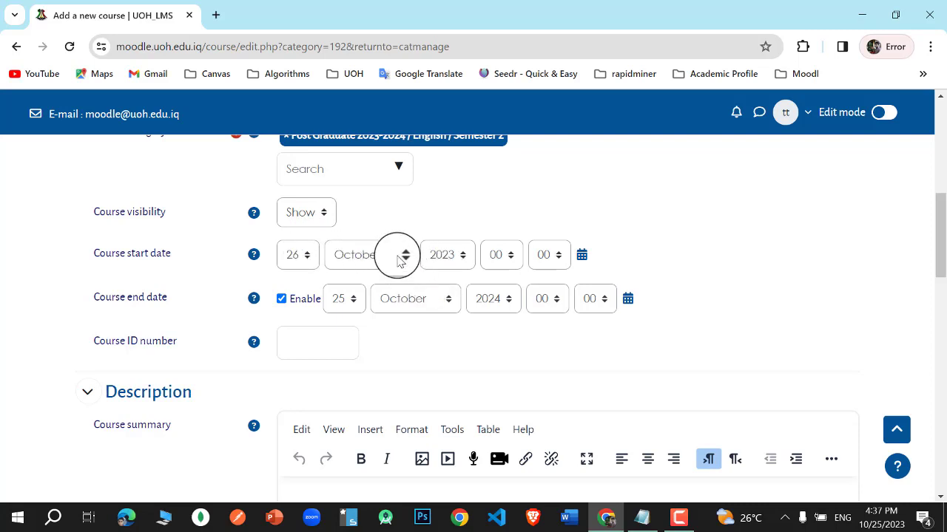
pyautogui.click(307, 255)
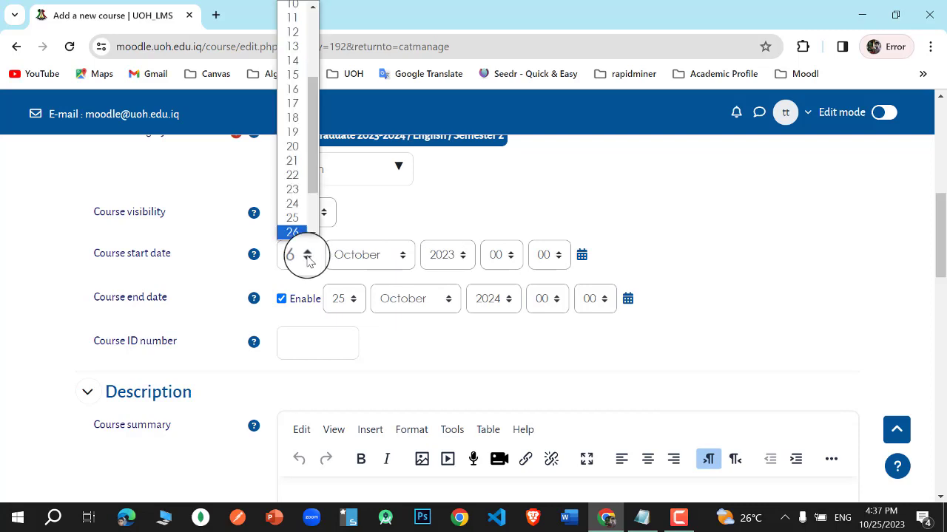
pyautogui.moveTo(313, 144); pyautogui.dragTo(304, 71)
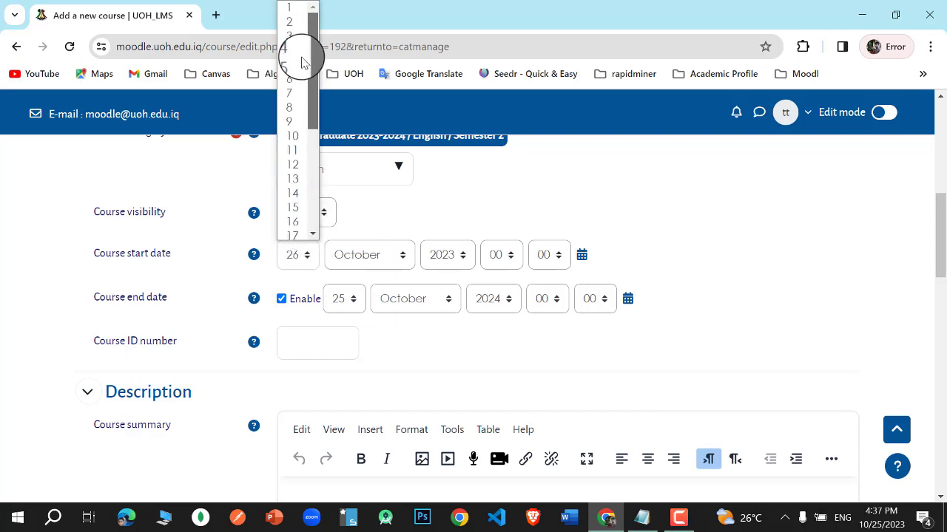
pyautogui.click(289, 8)
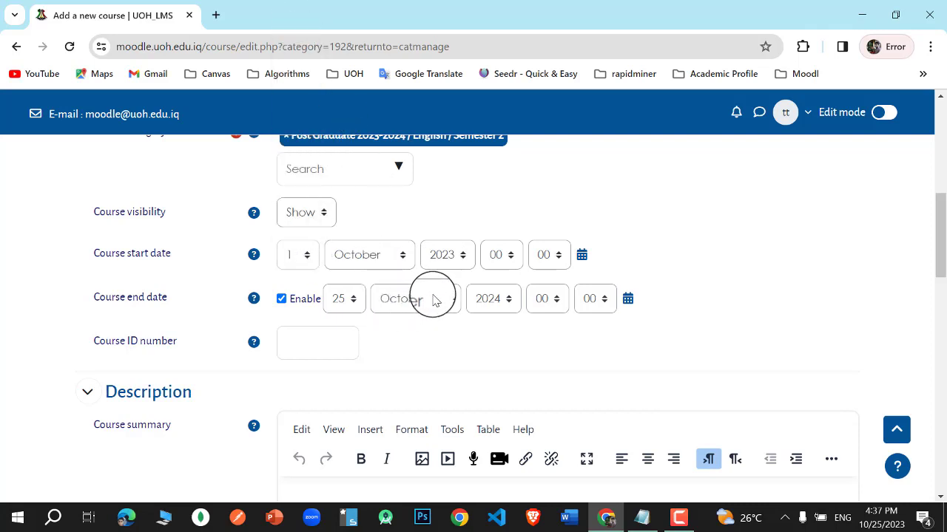
pyautogui.click(402, 255)
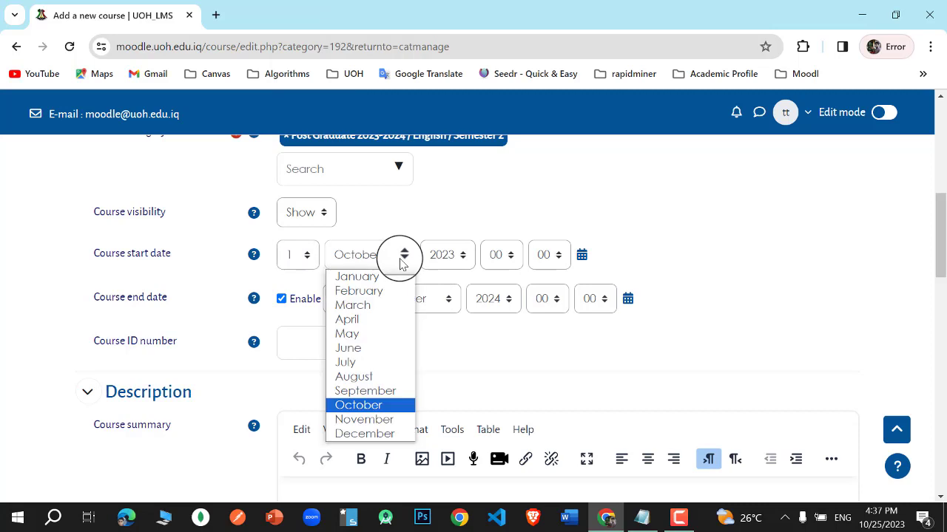
pyautogui.click(380, 420)
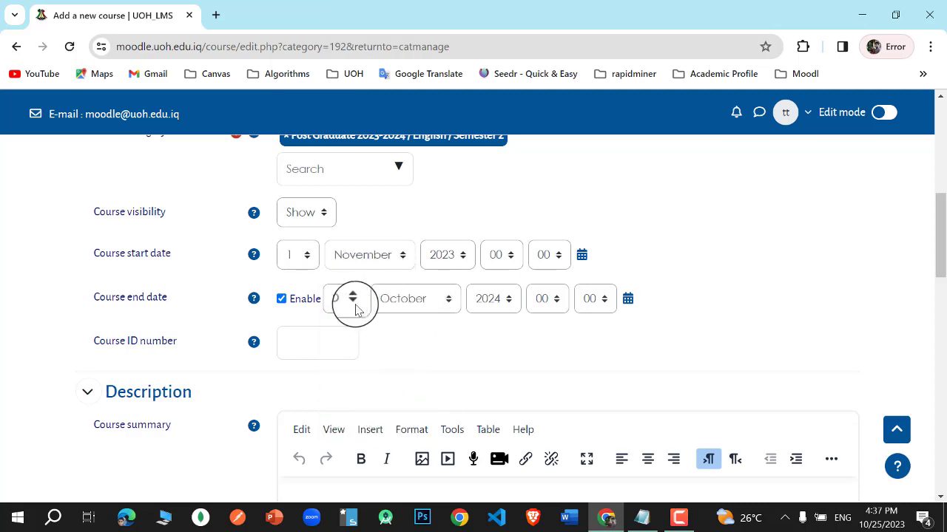
# Keep the course end date enabled and set its month to March
pyautogui.click(281, 299)
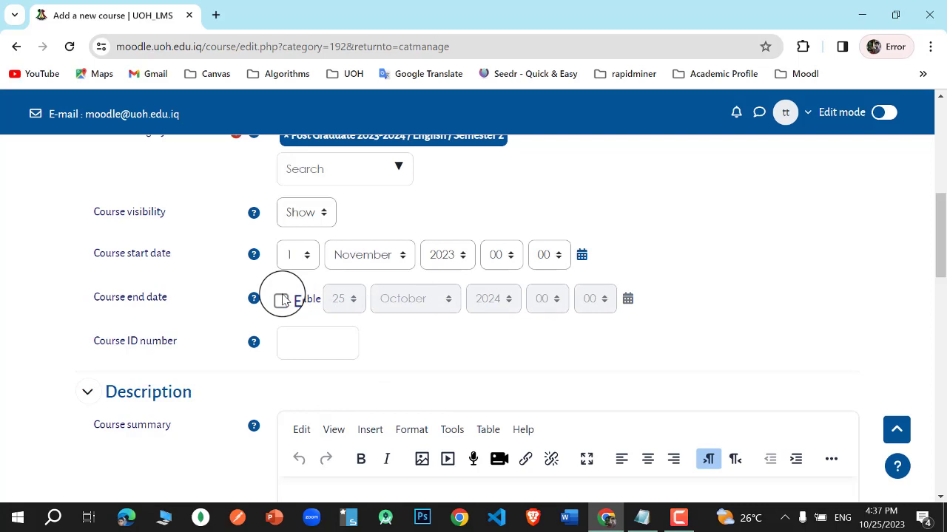
pyautogui.click(281, 299)
pyautogui.click(408, 299)
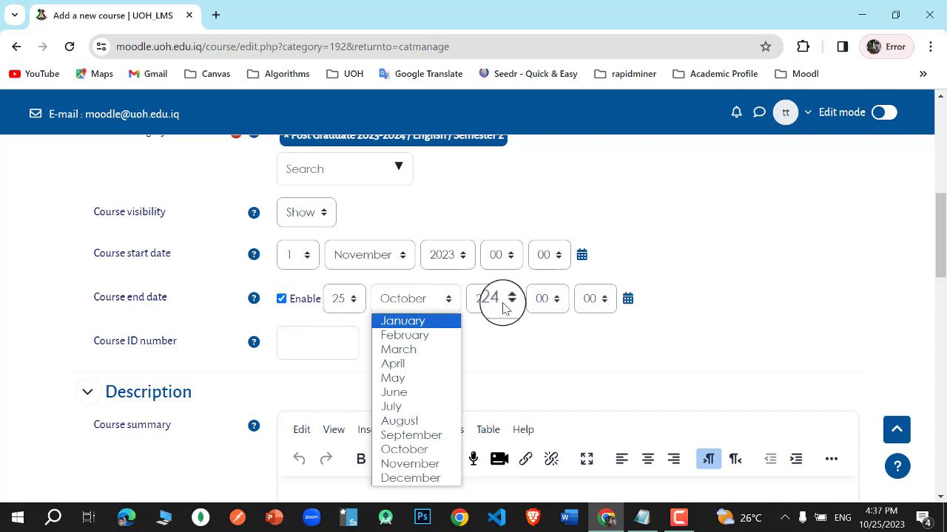
pyautogui.click(403, 349)
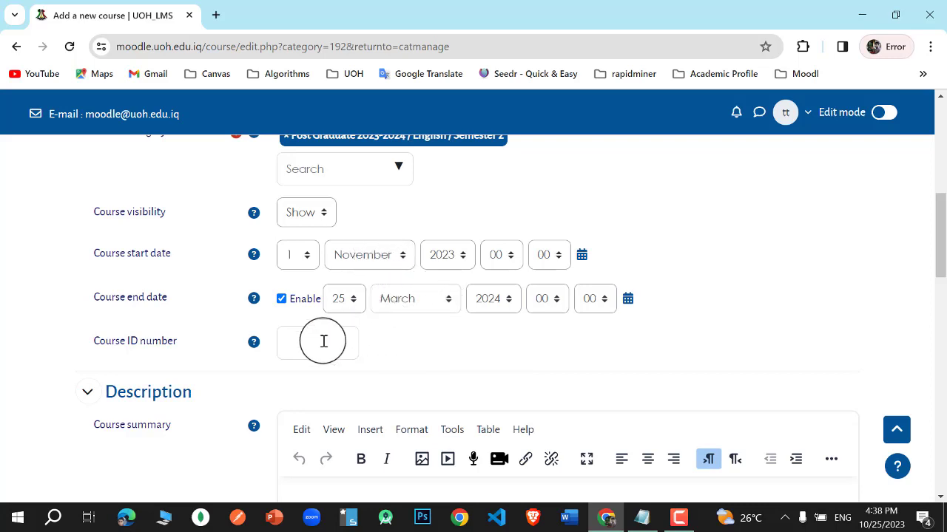
# Review the course image, Course format, Appearance, and Files and uploads settings of the new course
pyautogui.moveTo(939, 215); pyautogui.dragTo(930, 312)
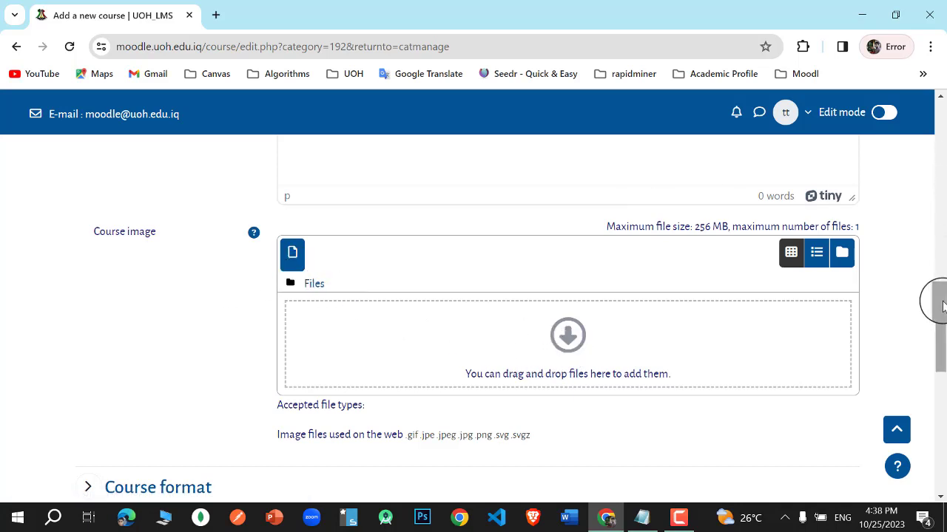
pyautogui.moveTo(944, 306); pyautogui.dragTo(941, 356)
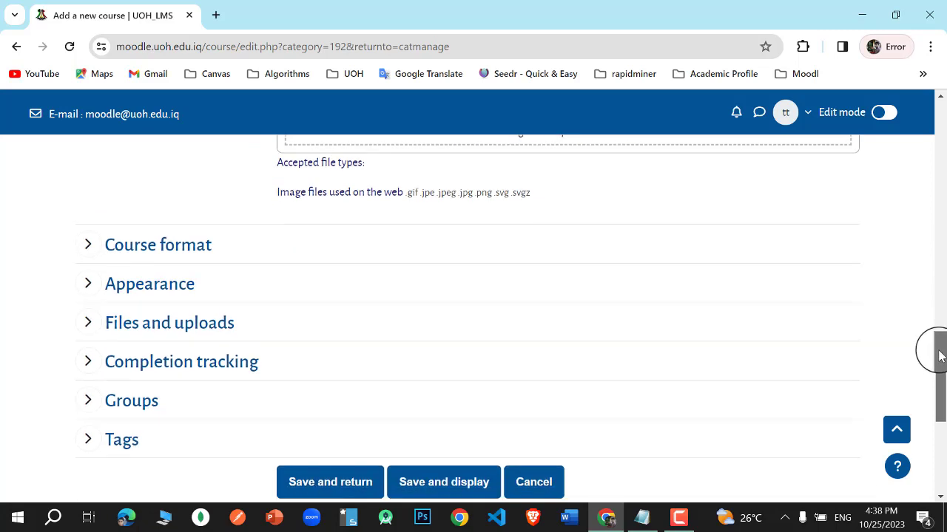
pyautogui.click(89, 245)
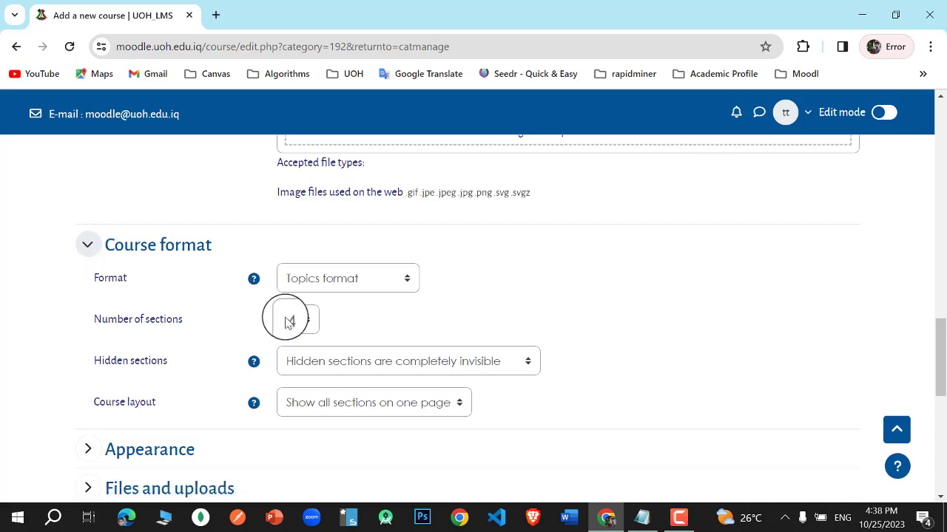
pyautogui.click(85, 248)
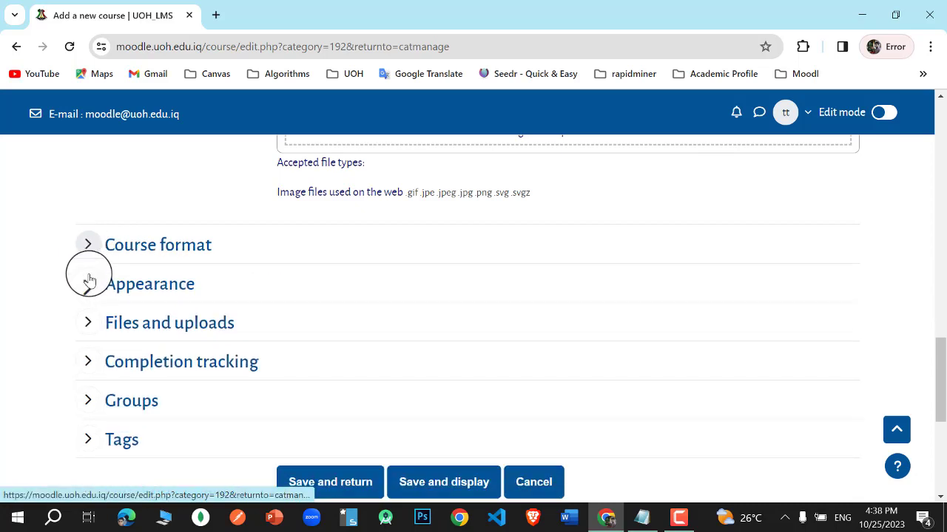
pyautogui.scroll(-1, 940, 359)
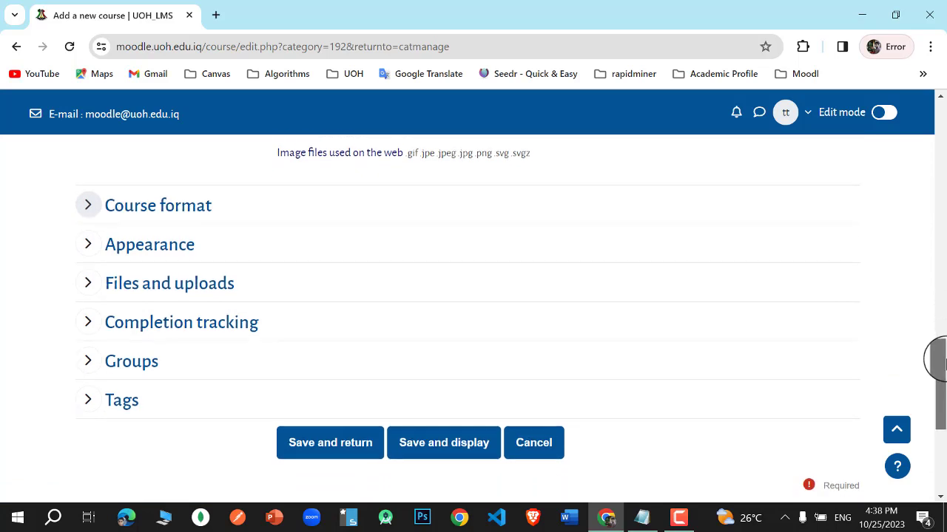
pyautogui.click(100, 244)
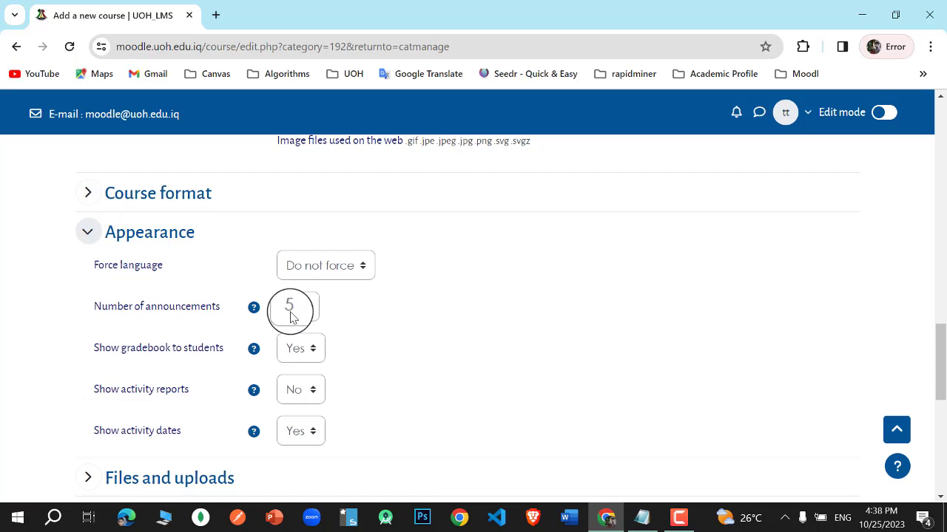
pyautogui.click(88, 234)
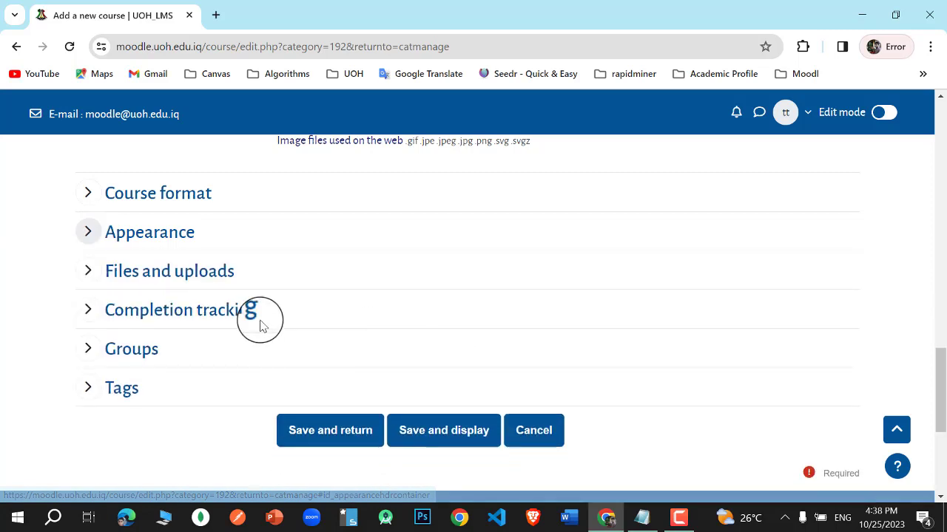
pyautogui.click(89, 280)
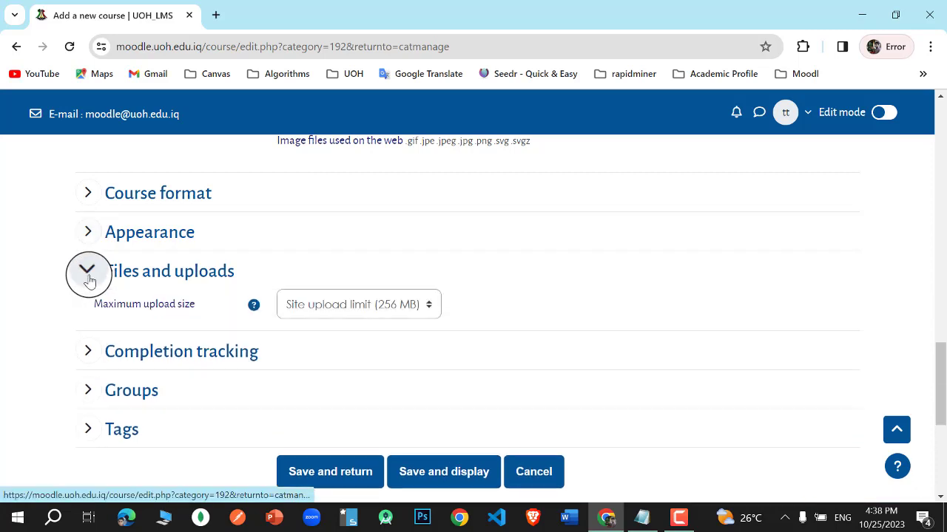
pyautogui.click(89, 275)
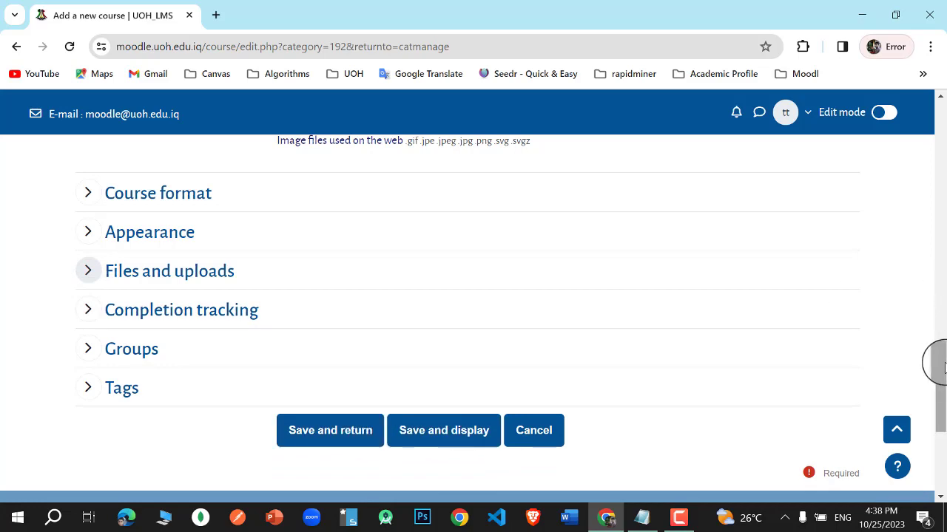
# Try to save the new course and display it
pyautogui.moveTo(941, 360); pyautogui.dragTo(910, 372)
pyautogui.click(333, 405)
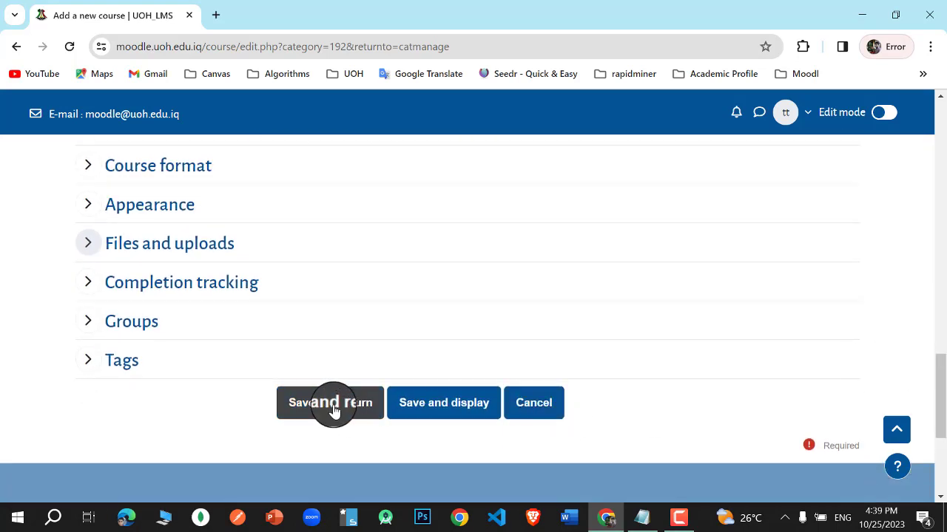
pyautogui.click(471, 410)
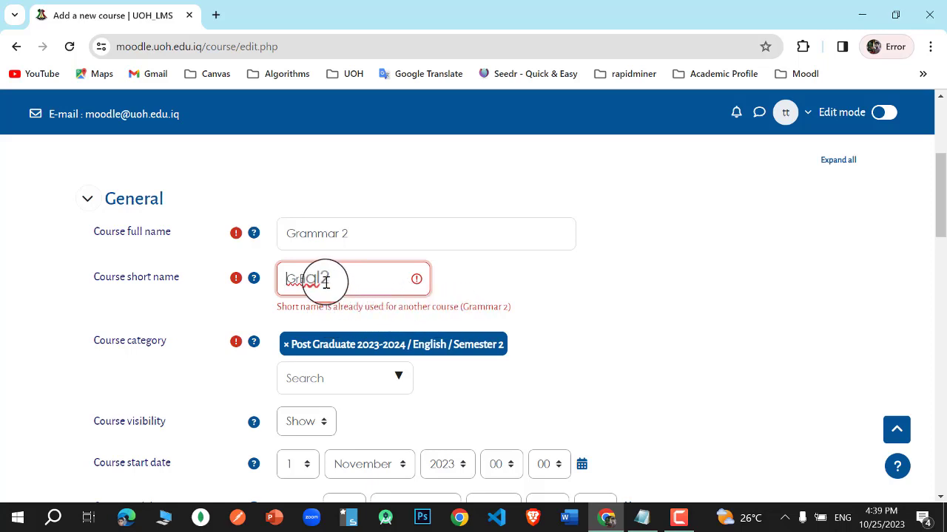
# Change the course short name to GrEn2, then save and display the course
pyautogui.write('En')
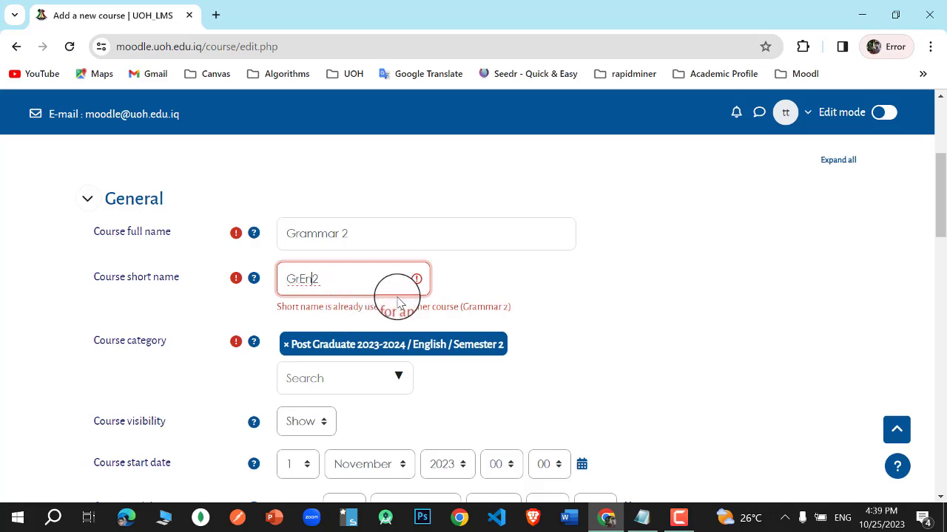
pyautogui.moveTo(941, 189); pyautogui.dragTo(932, 370)
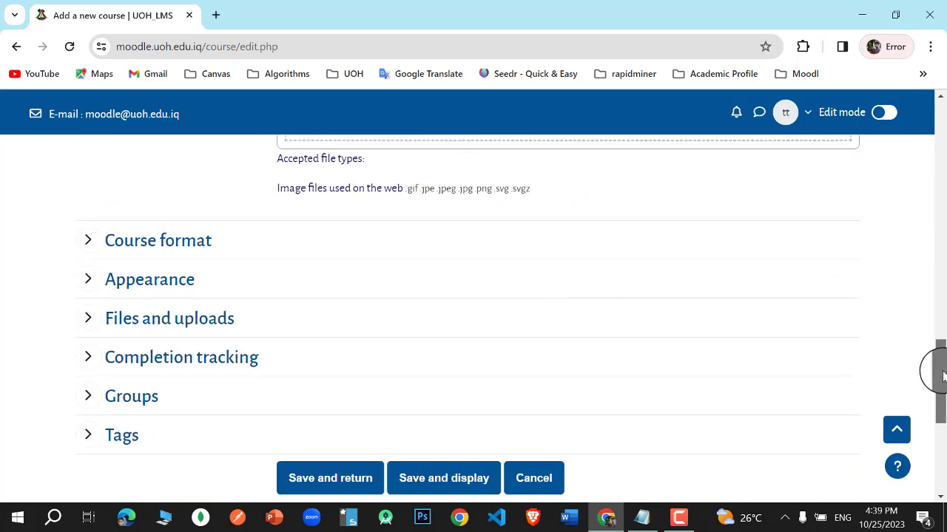
pyautogui.click(460, 474)
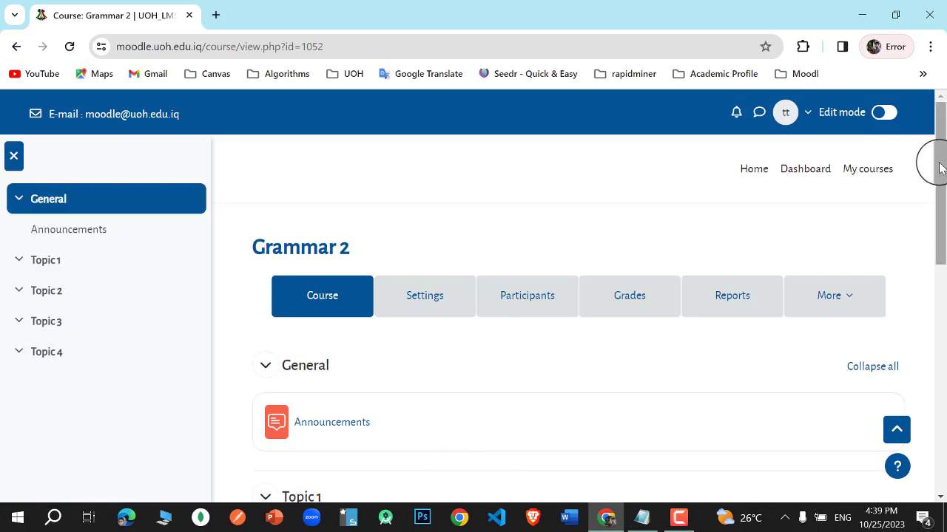
# Look over the topic sections and navigation options on the Grammar 2 course page
pyautogui.moveTo(939, 168); pyautogui.dragTo(920, 266)
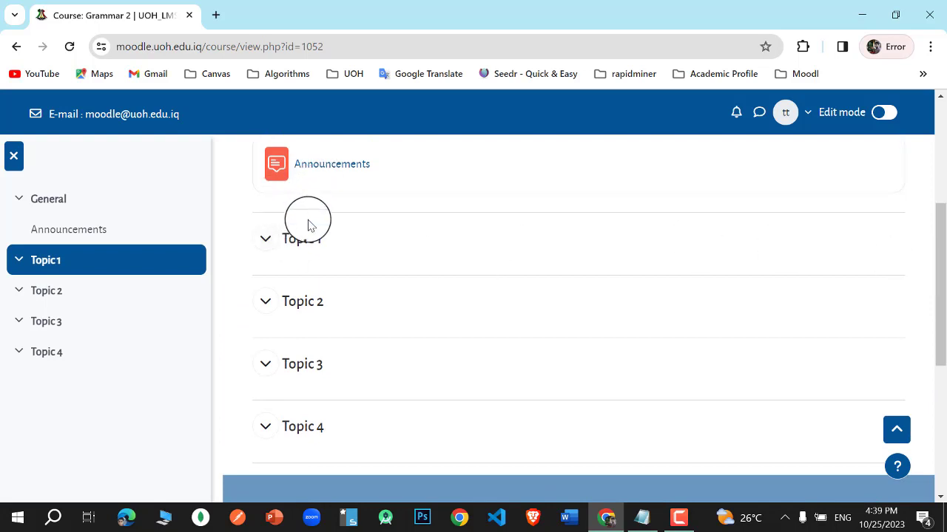
pyautogui.moveTo(934, 256); pyautogui.dragTo(932, 184)
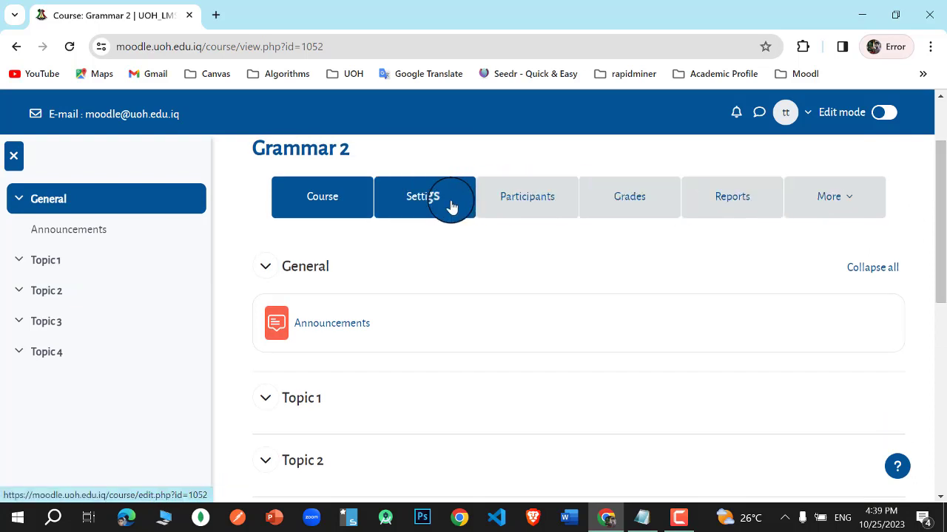
pyautogui.scroll(2, 932, 205)
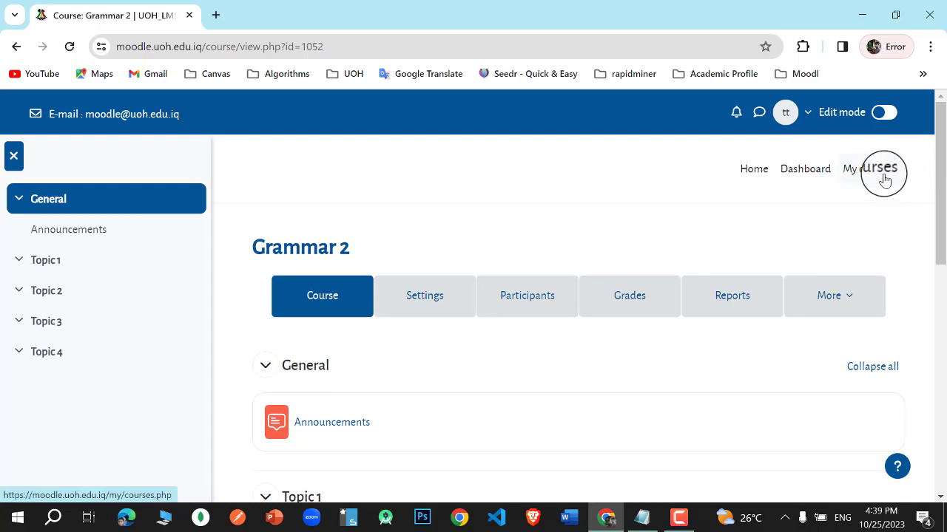
# Go to the Dashboard, open the full list of course categories, and expand Post Graduate 2023-2024
pyautogui.click(816, 170)
pyautogui.moveTo(939, 187); pyautogui.dragTo(937, 249)
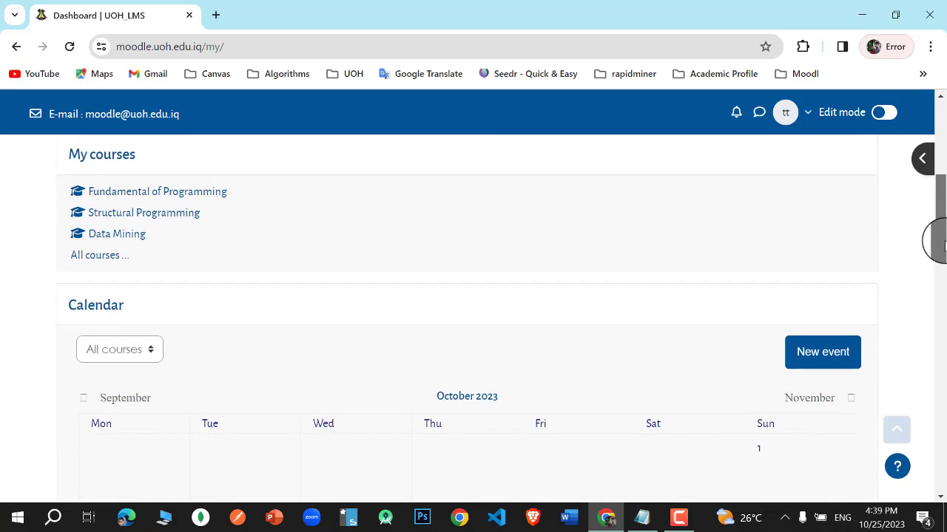
pyautogui.click(100, 260)
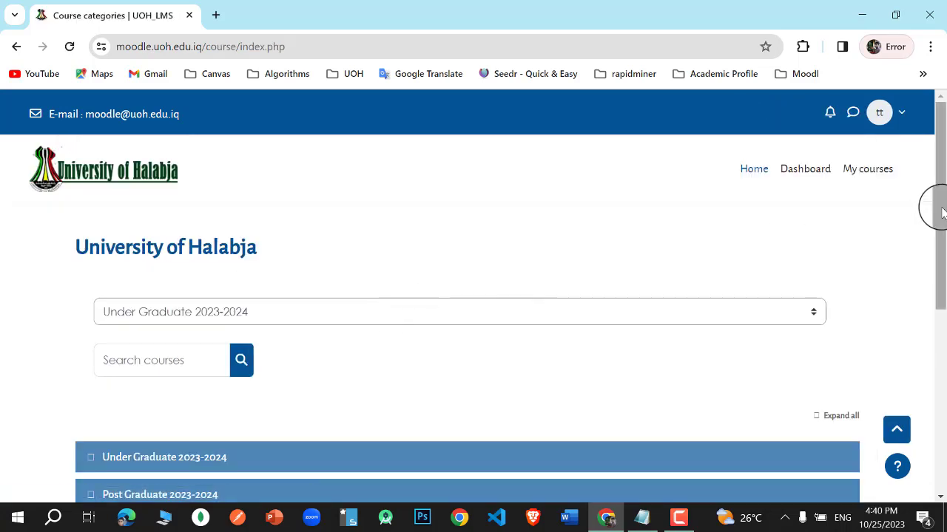
pyautogui.moveTo(930, 204); pyautogui.dragTo(929, 313)
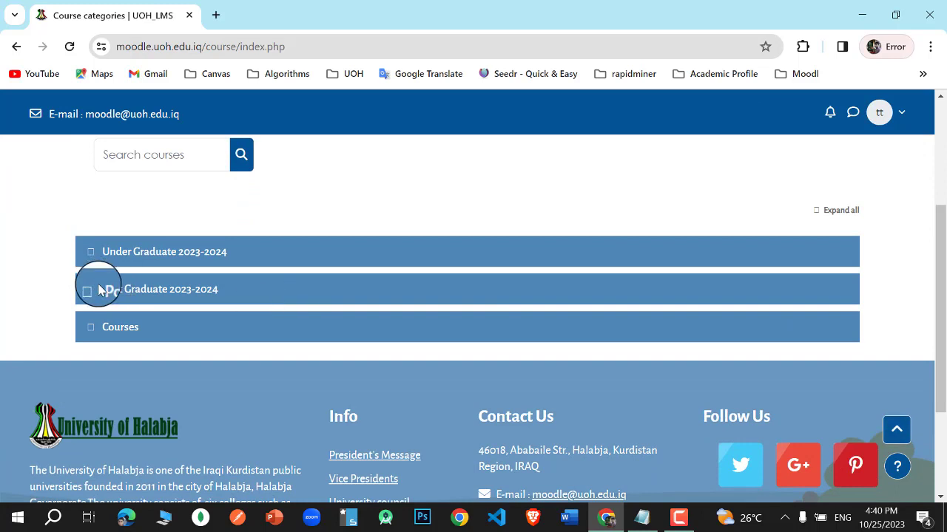
pyautogui.click(92, 295)
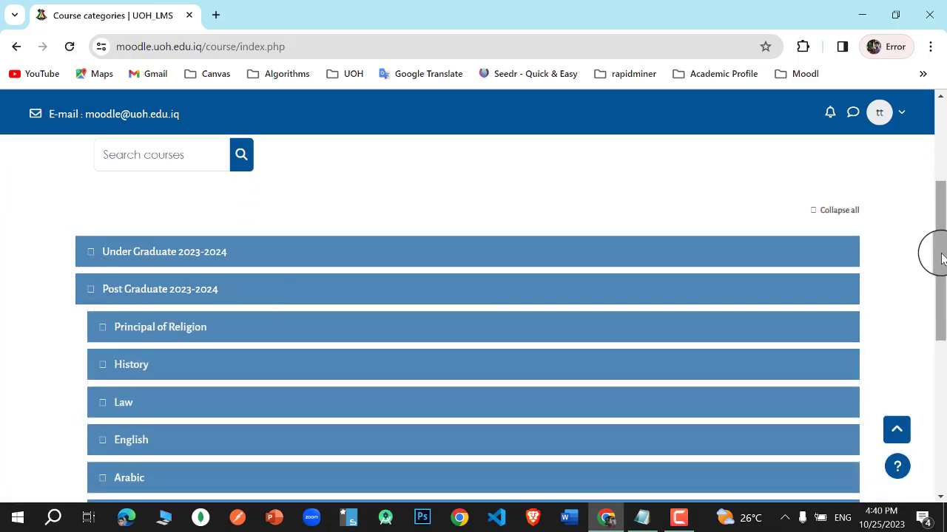
pyautogui.moveTo(936, 254); pyautogui.dragTo(941, 314)
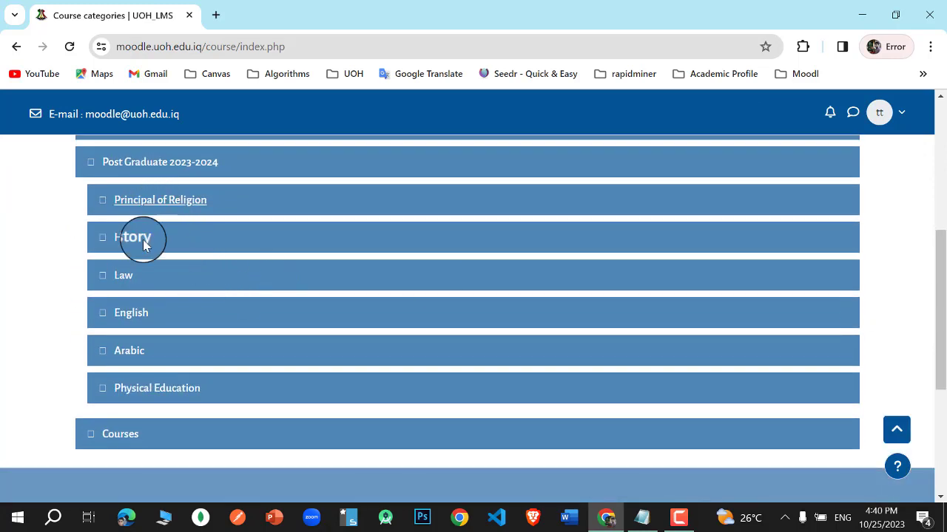
# Open the Grammar 2 course through the English category and its Semester 2 subcategory
pyautogui.click(139, 316)
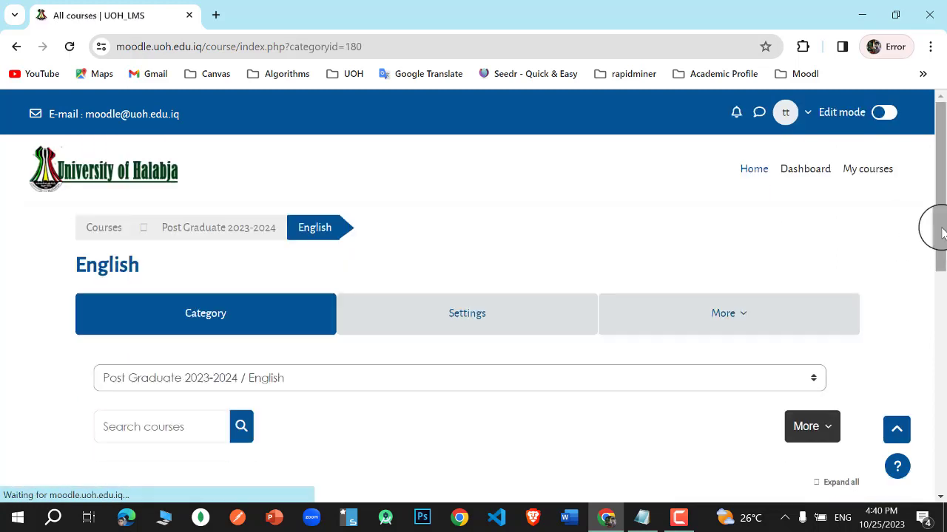
pyautogui.moveTo(940, 231); pyautogui.dragTo(934, 300)
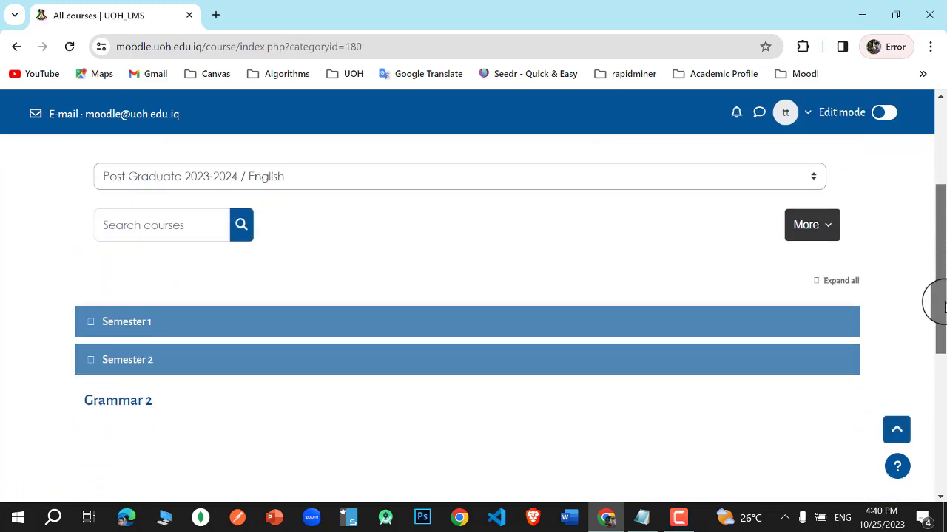
pyautogui.click(130, 361)
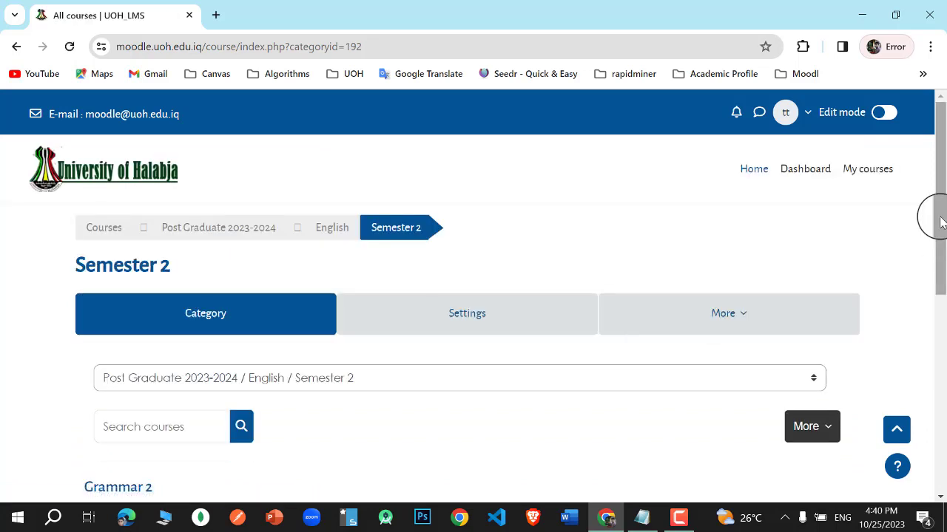
pyautogui.moveTo(942, 214); pyautogui.dragTo(444, 309)
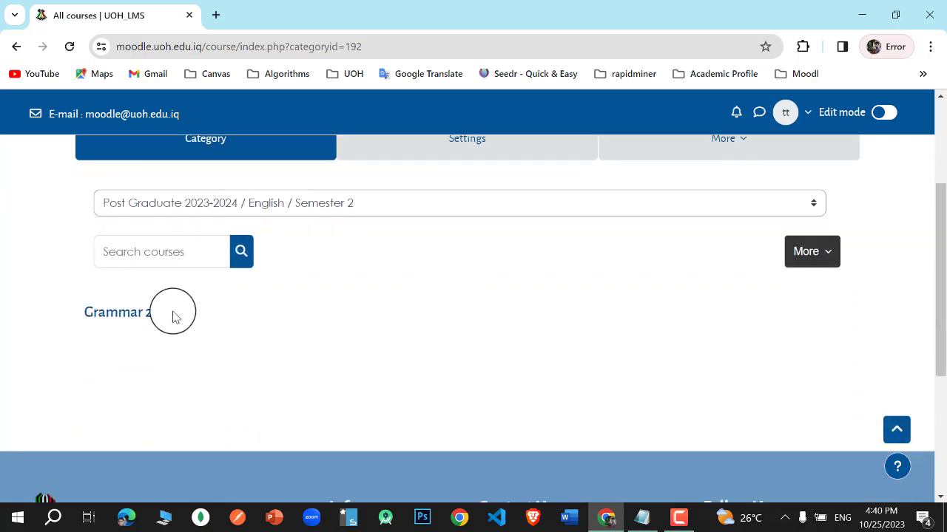
pyautogui.click(144, 314)
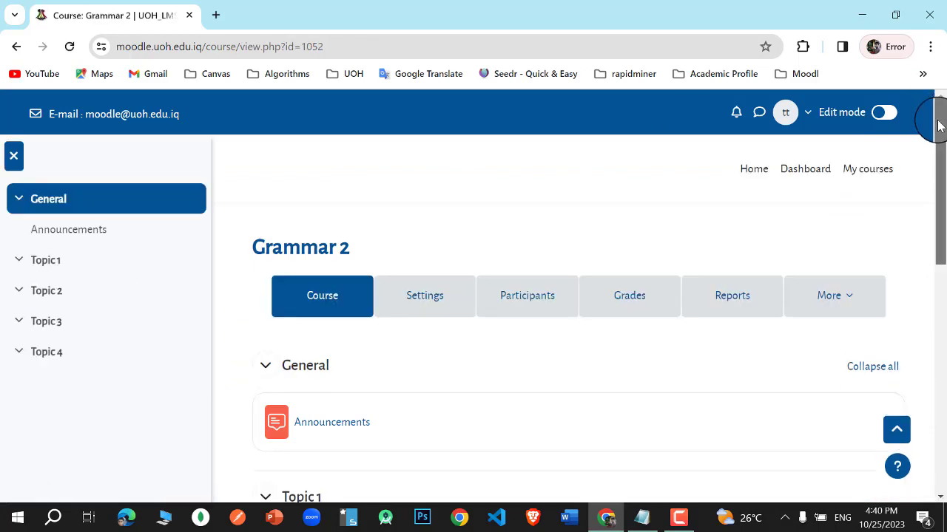
# Open the Grammar 2 course settings and review the General section
pyautogui.moveTo(936, 123); pyautogui.dragTo(924, 140)
pyautogui.click(775, 274)
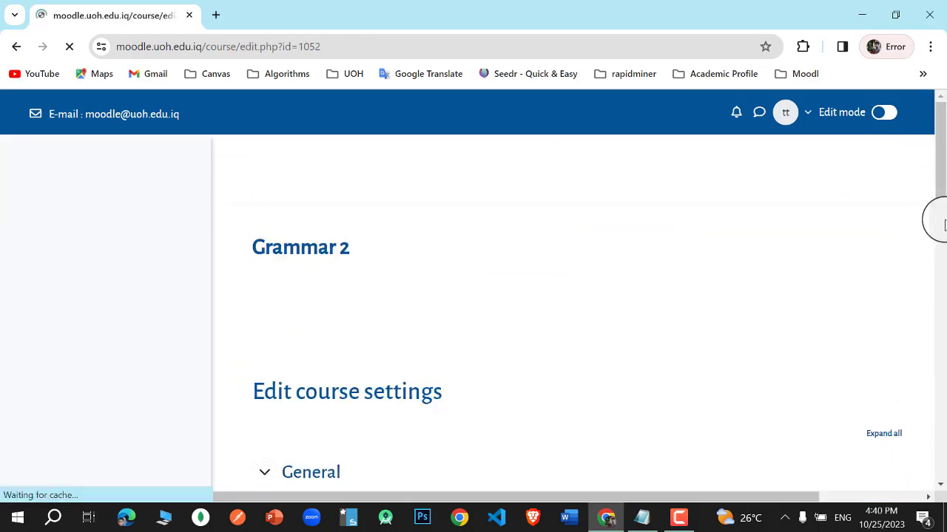
pyautogui.moveTo(942, 186); pyautogui.dragTo(919, 204)
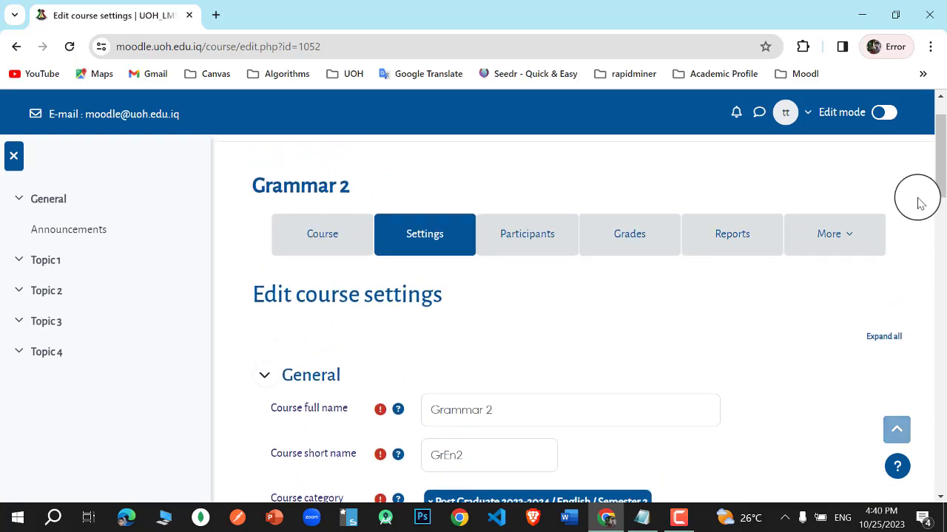
# Open the Grammar 2 participants page and look over the enrolled users list and its filters
pyautogui.click(554, 246)
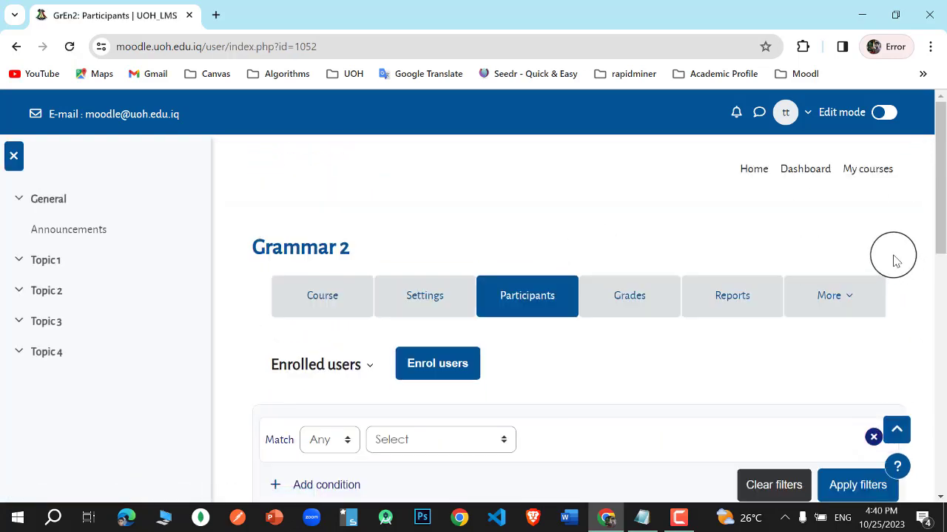
pyautogui.moveTo(941, 232); pyautogui.dragTo(942, 276)
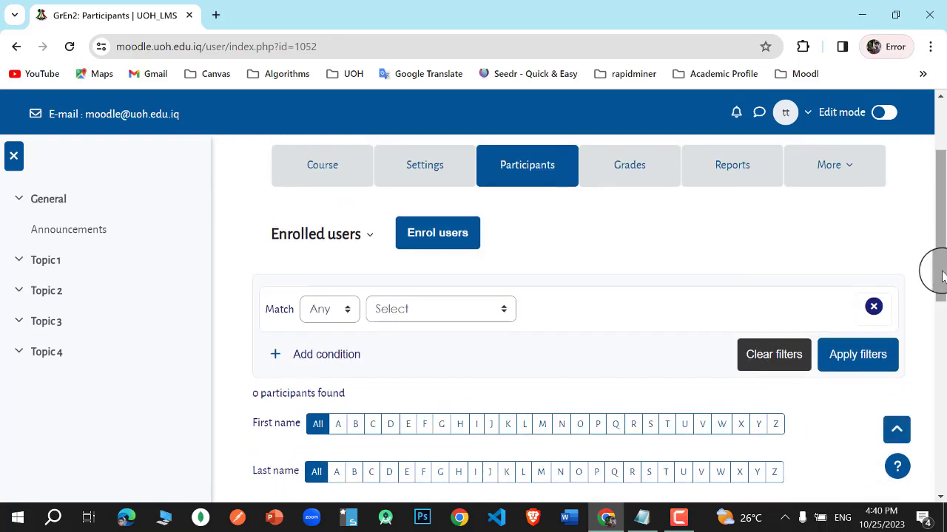
pyautogui.moveTo(943, 276); pyautogui.dragTo(943, 320)
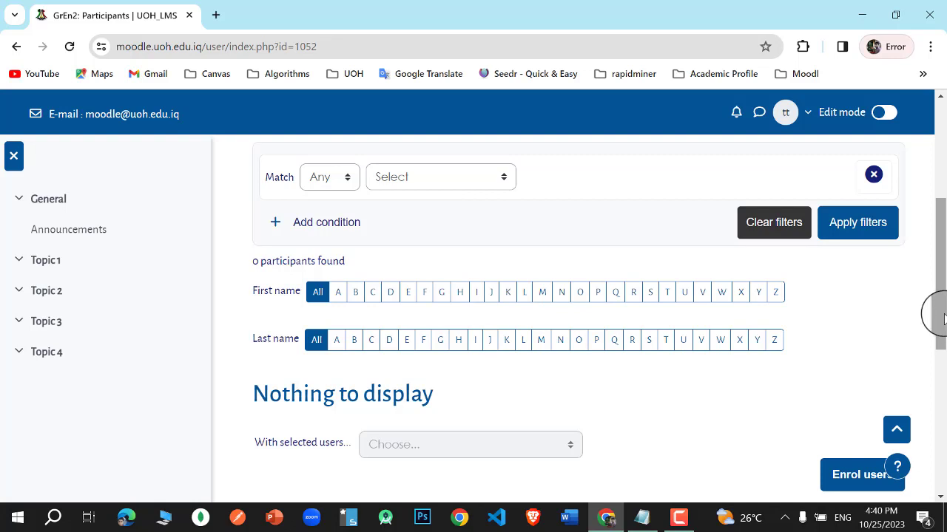
pyautogui.moveTo(943, 318); pyautogui.dragTo(935, 357)
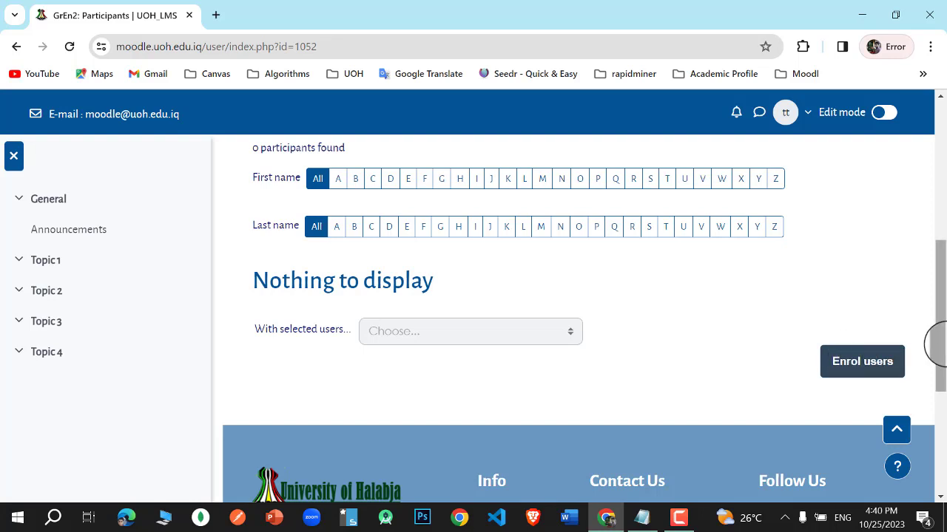
pyautogui.moveTo(942, 351); pyautogui.dragTo(909, 264)
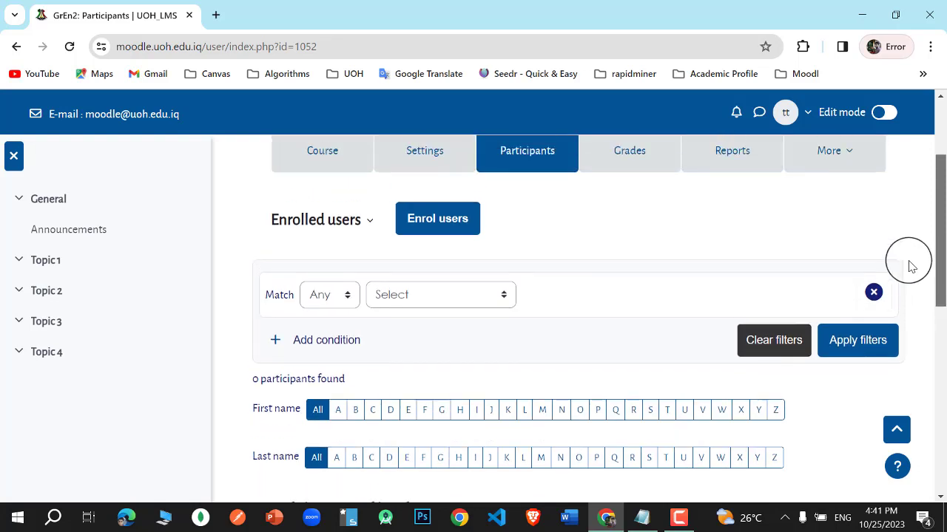
# Start enrolling a user in Grammar 2: search for the teacher by name, select the matching account, and assign the Teacher role
pyautogui.click(470, 220)
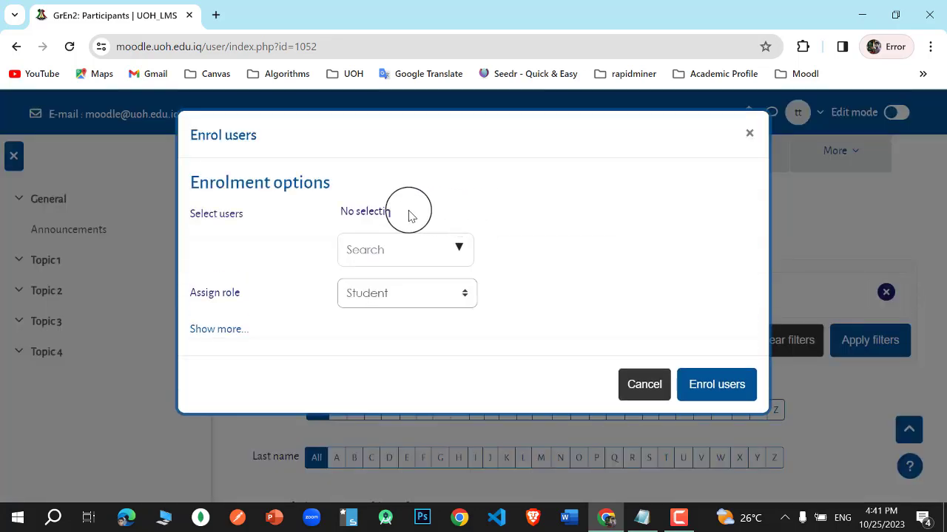
pyautogui.click(399, 246)
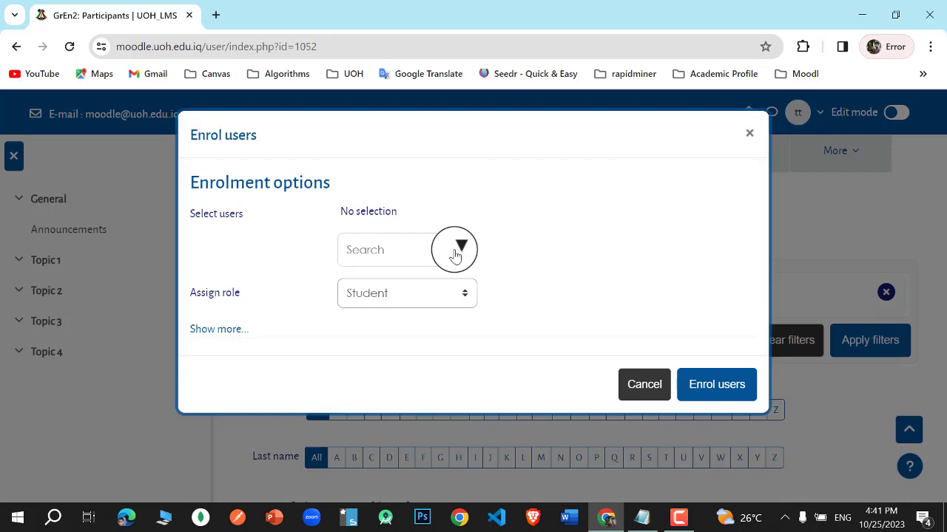
pyautogui.click(455, 252)
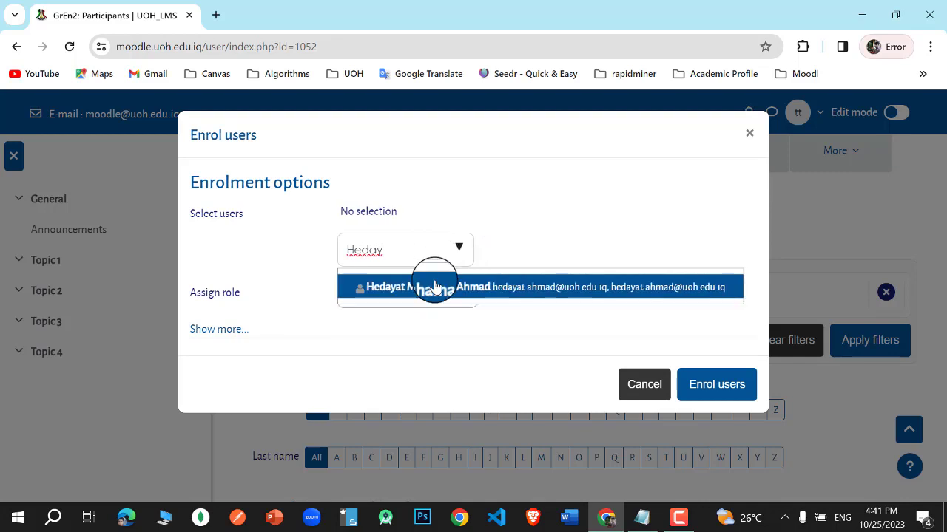
pyautogui.click(435, 290)
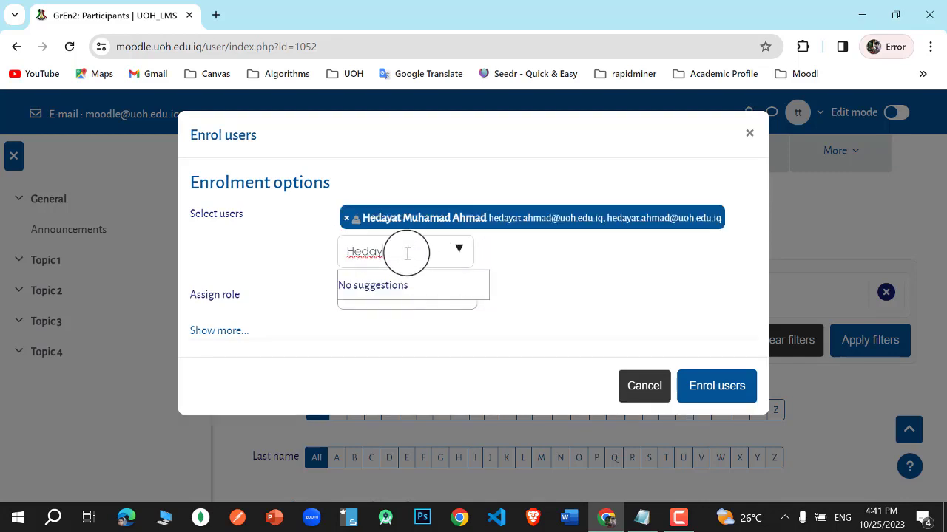
pyautogui.click(403, 308)
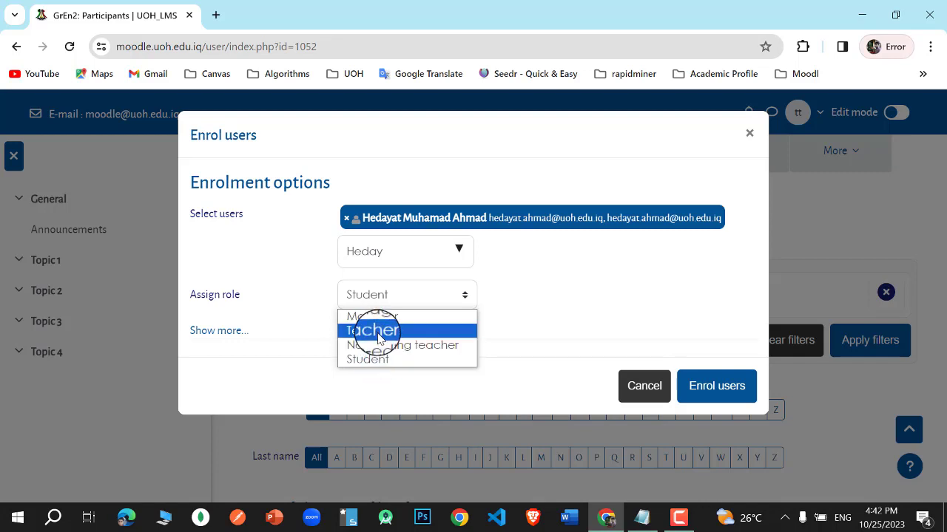
pyautogui.click(378, 332)
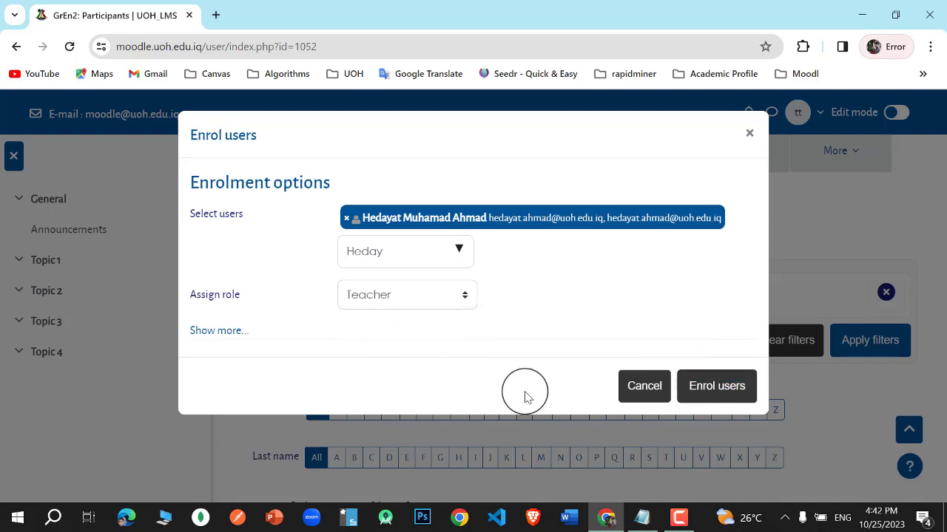
# Show the additional enrolment options for start, duration and end, and enrol the selected teacher in the course
pyautogui.click(231, 332)
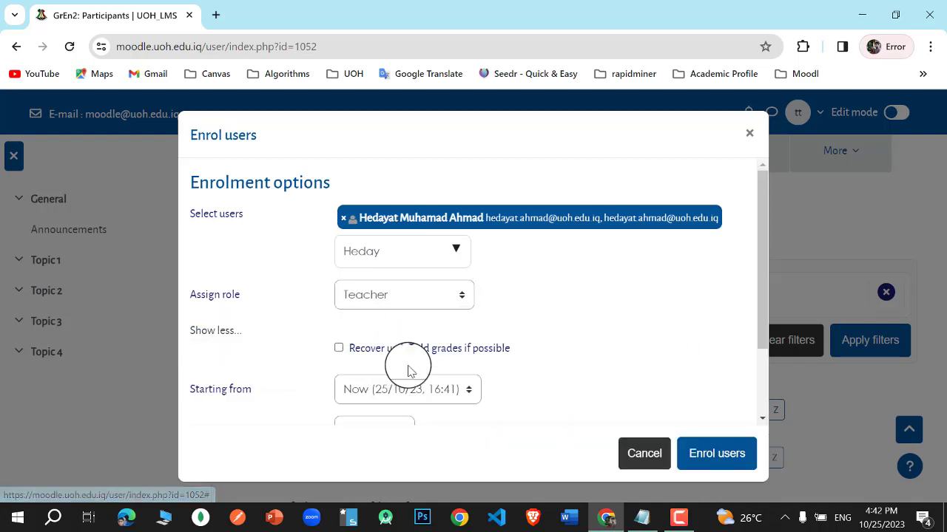
pyautogui.moveTo(763, 306); pyautogui.dragTo(764, 376)
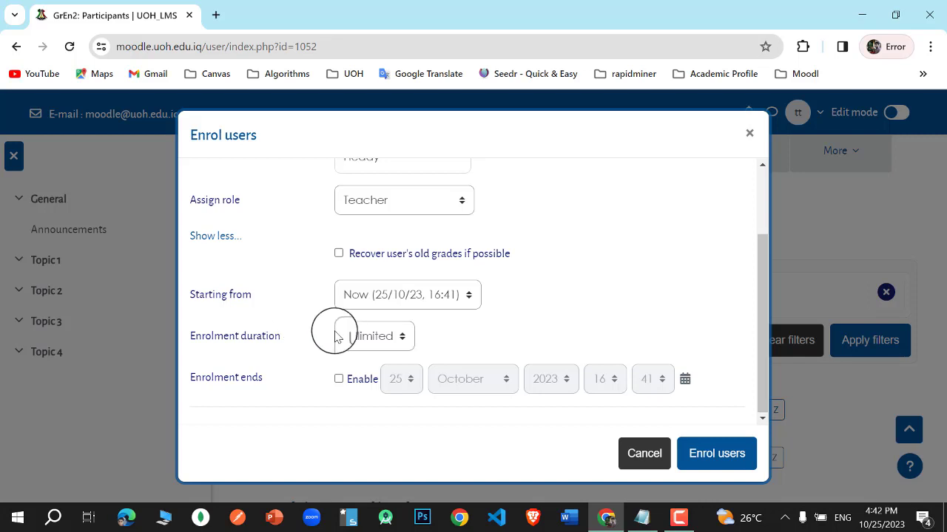
pyautogui.moveTo(761, 307); pyautogui.dragTo(744, 227)
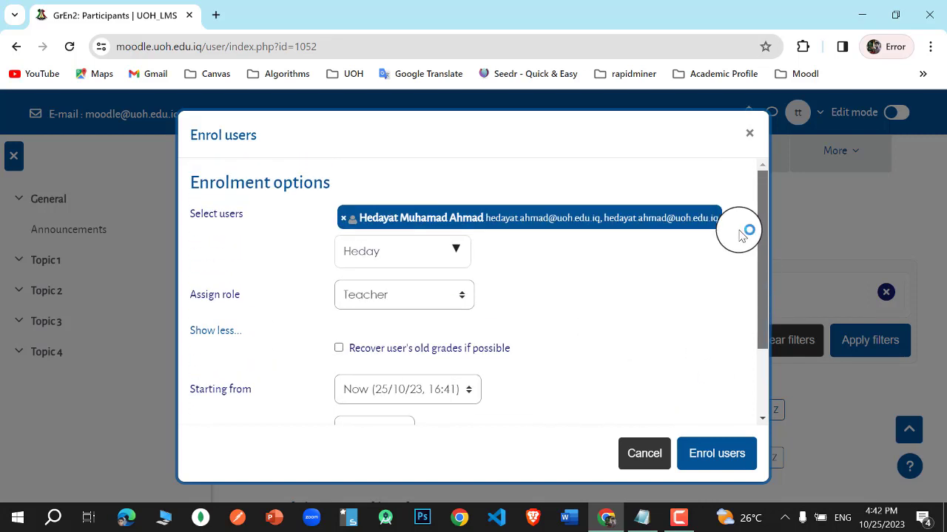
pyautogui.click(703, 463)
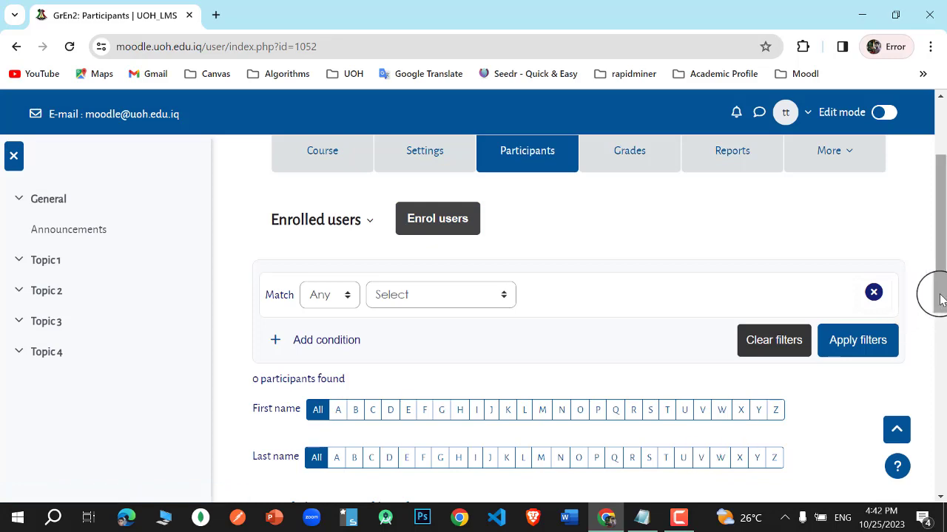
# Inspect the enrolled teacher's enrolment settings in the participants list and close them without saving
pyautogui.moveTo(936, 294); pyautogui.dragTo(925, 402)
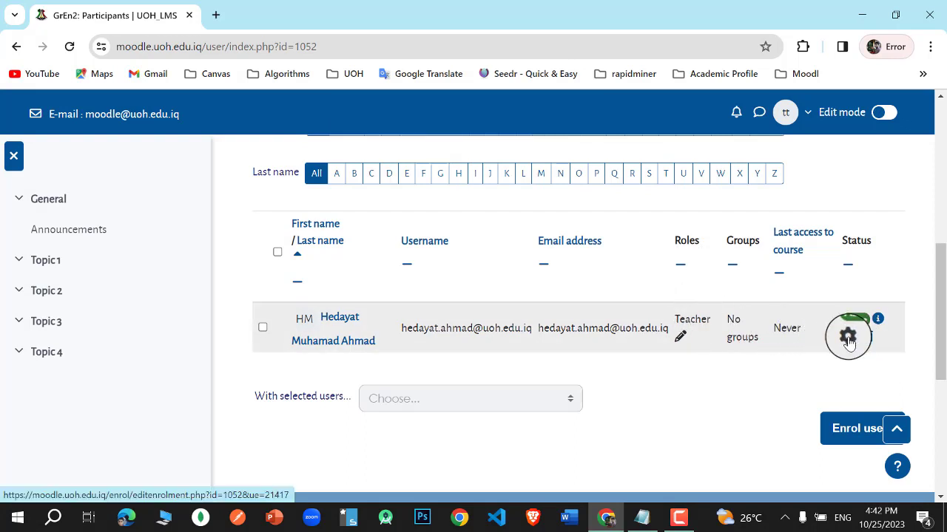
pyautogui.click(848, 338)
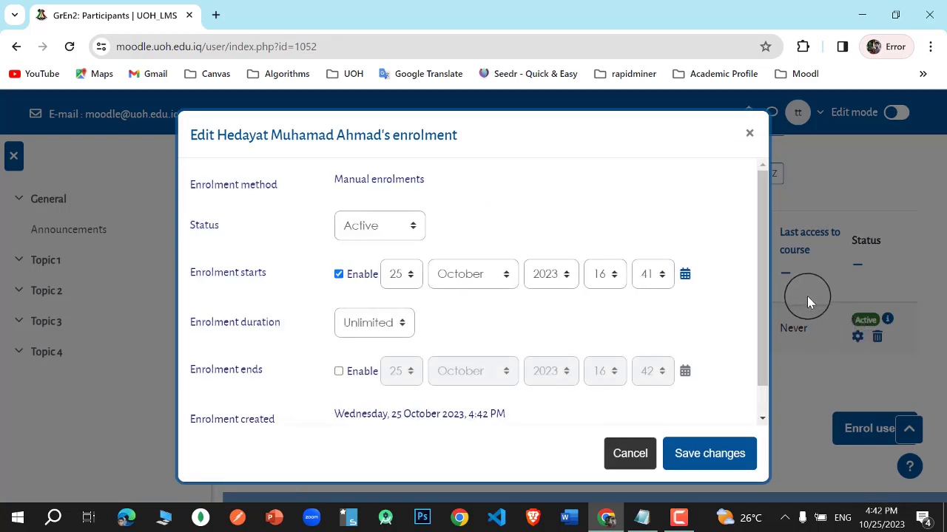
pyautogui.click(638, 453)
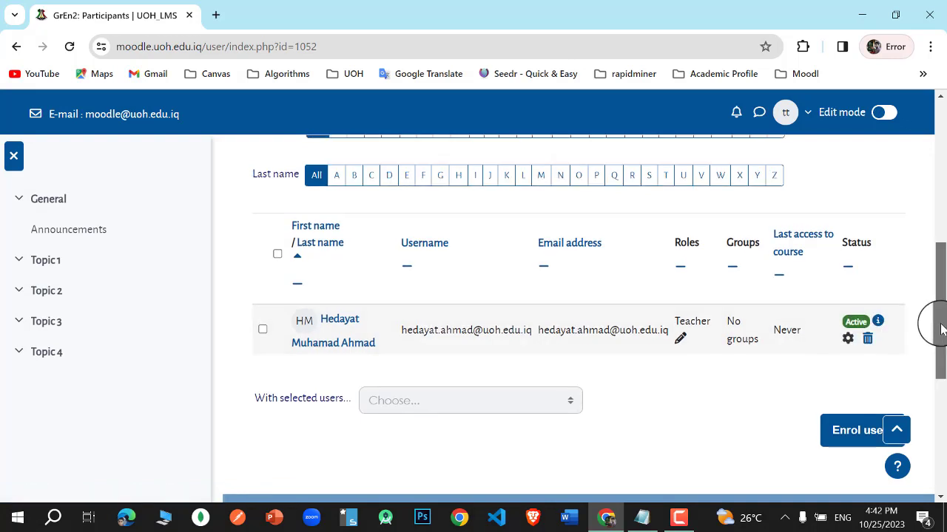
# Open the User bulk enrolment page of the Grammar 2 course and view its list of e-mail addresses field
pyautogui.moveTo(935, 324); pyautogui.dragTo(887, 207)
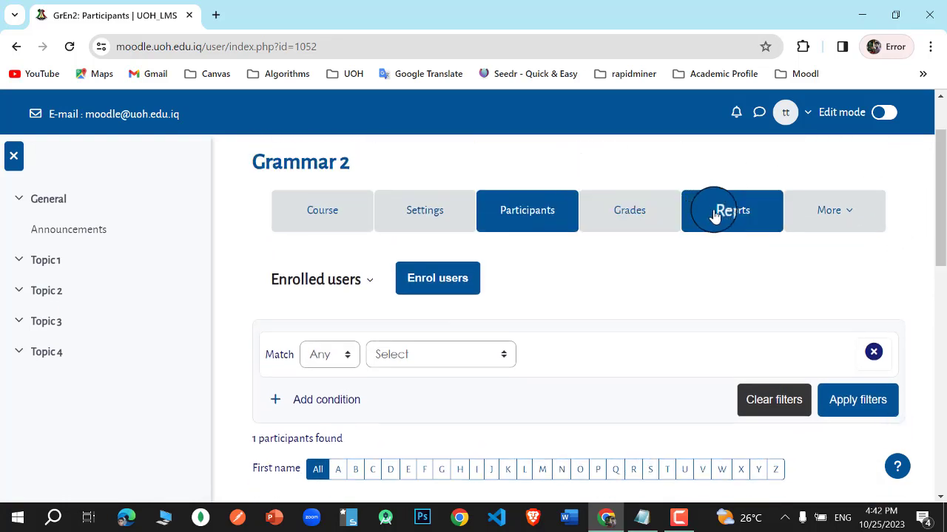
pyautogui.click(812, 230)
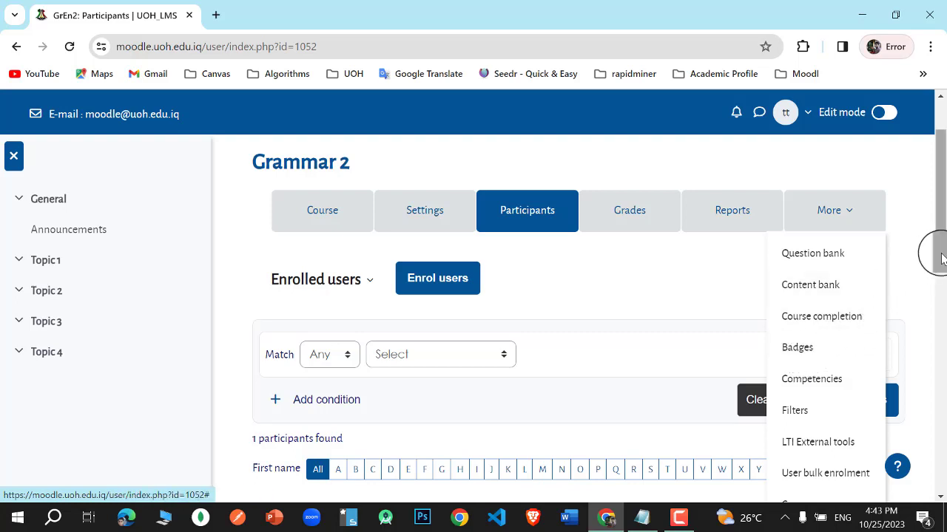
pyautogui.scroll(-1, 939, 259)
pyautogui.moveTo(939, 265)
pyautogui.mouseDown()
pyautogui.moveTo(939, 287)
pyautogui.moveTo(939, 275)
pyautogui.mouseUp()
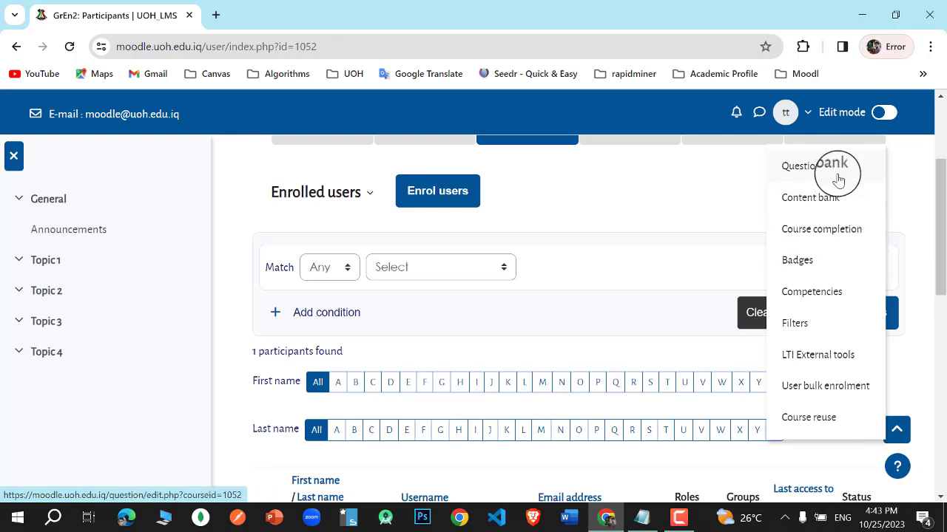
pyautogui.click(823, 386)
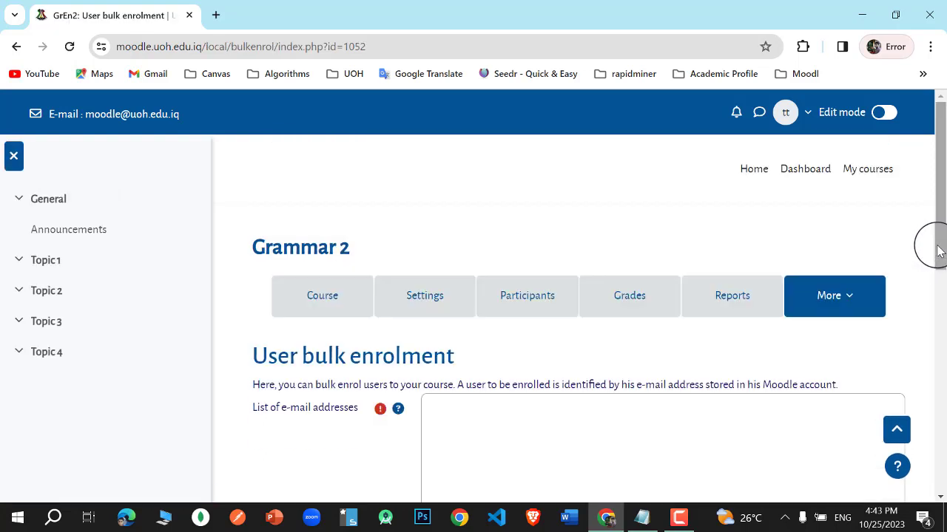
pyautogui.moveTo(937, 244); pyautogui.dragTo(936, 281)
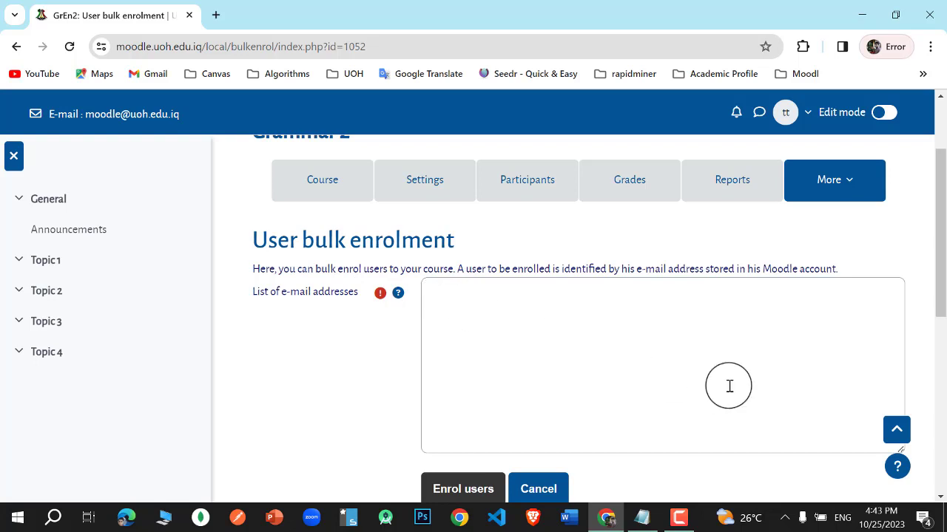
# Switch to the Notepad file with the e-mail list and rename its two group headings as #Group A and #Group B
pyautogui.moveTo(932, 274); pyautogui.dragTo(933, 300)
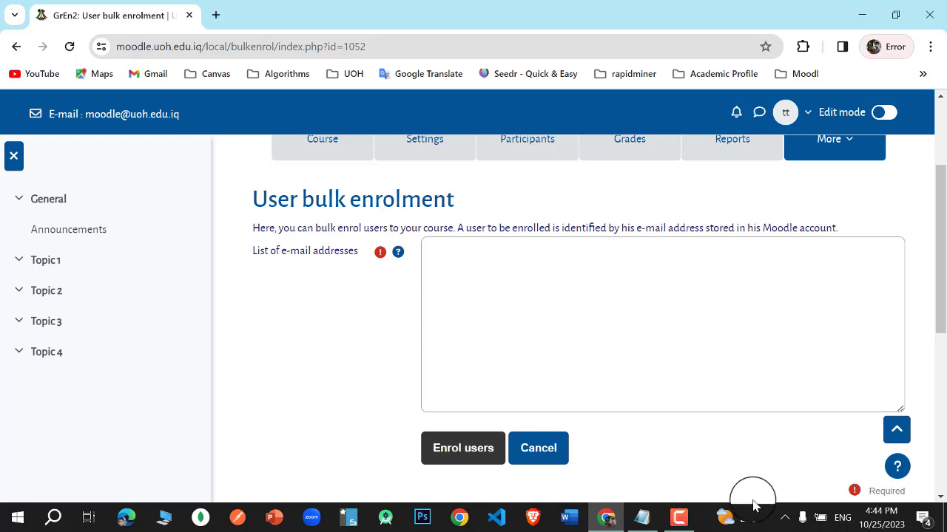
pyautogui.moveTo(640, 523)
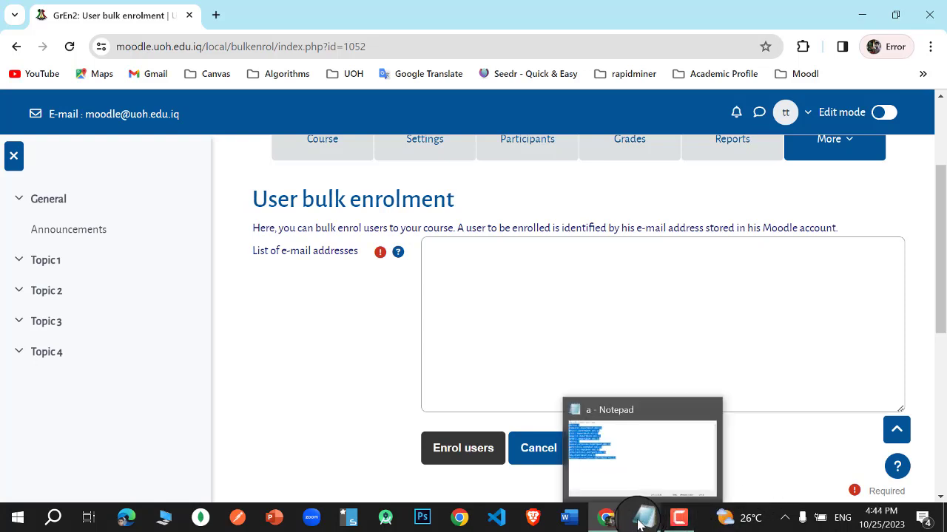
pyautogui.click(640, 524)
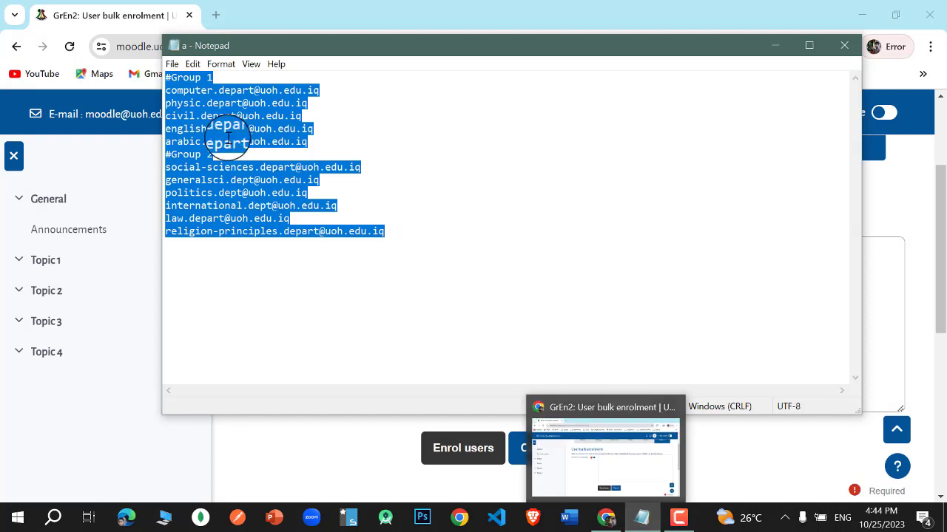
pyautogui.click(200, 79)
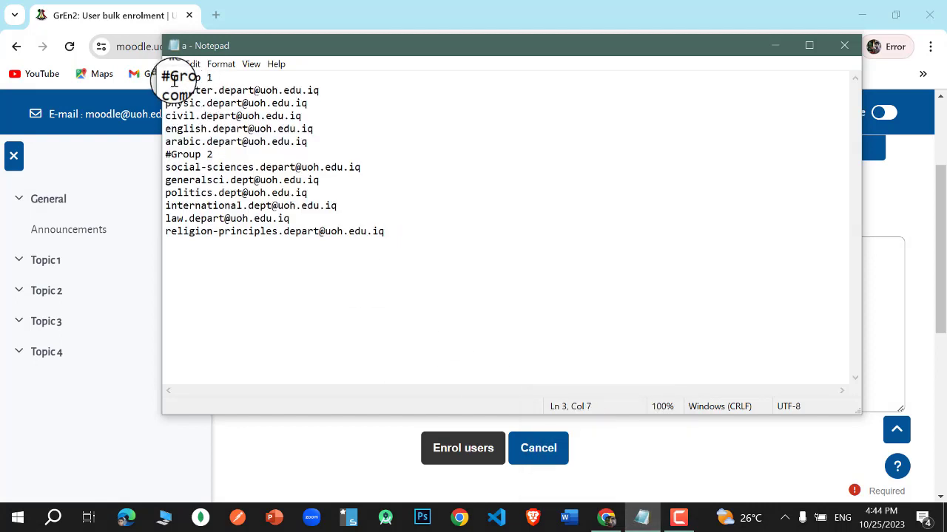
pyautogui.moveTo(212, 78); pyautogui.dragTo(164, 76)
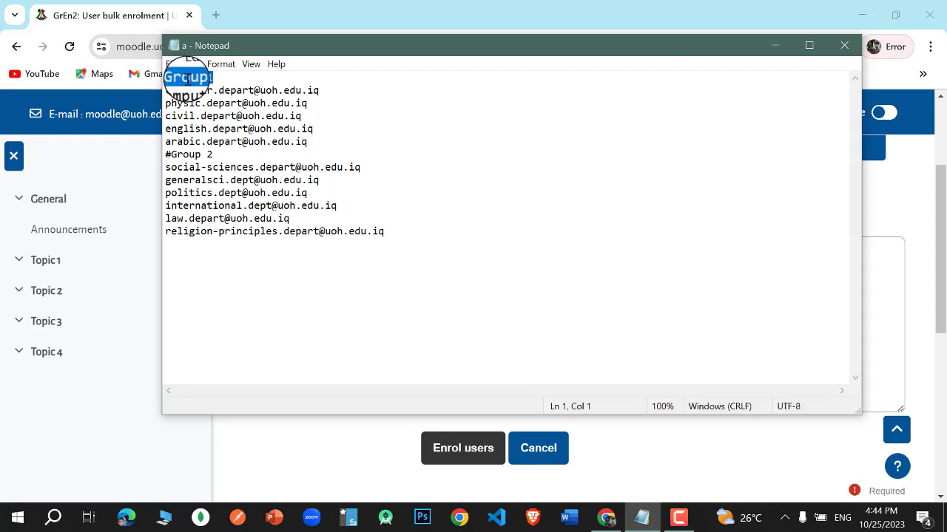
pyautogui.click(214, 79)
pyautogui.press('BackSpace')
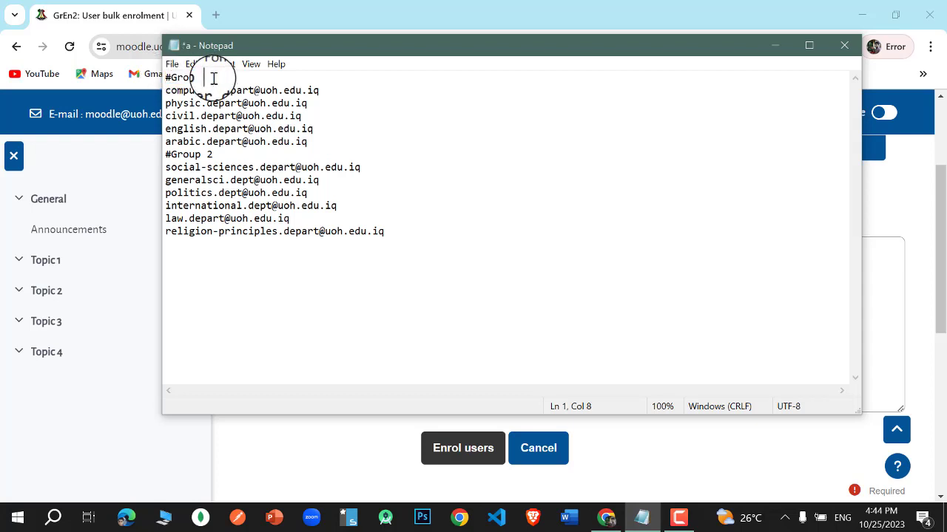
pyautogui.write('A')
pyautogui.press('Down')
pyautogui.press('Down')
pyautogui.press('Down')
pyautogui.press('Down')
pyautogui.press('Down')
pyautogui.press('Down')
pyautogui.press('BackSpace')
pyautogui.write('B')
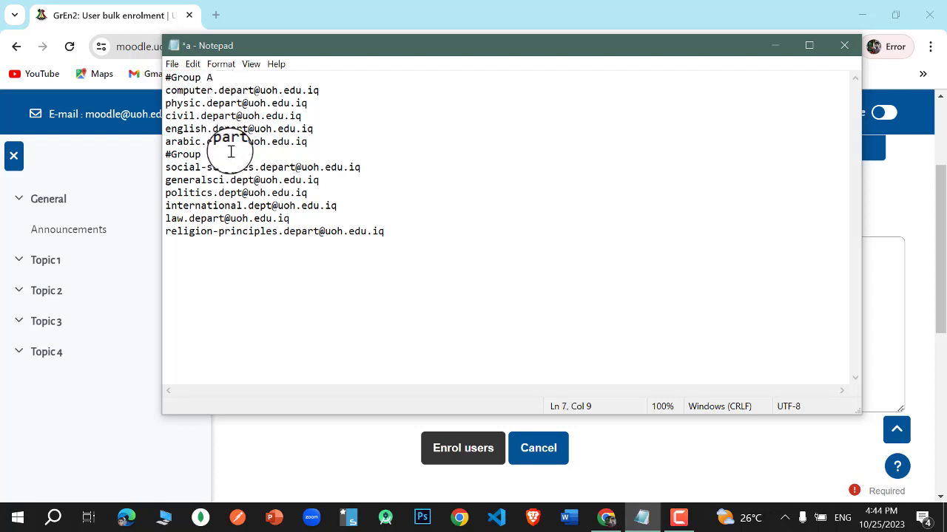
# Copy the entire grouped e-mail list from Notepad and paste it into the list of e-mail addresses for bulk enrolment in Moodle
pyautogui.moveTo(388, 231); pyautogui.dragTo(168, 73)
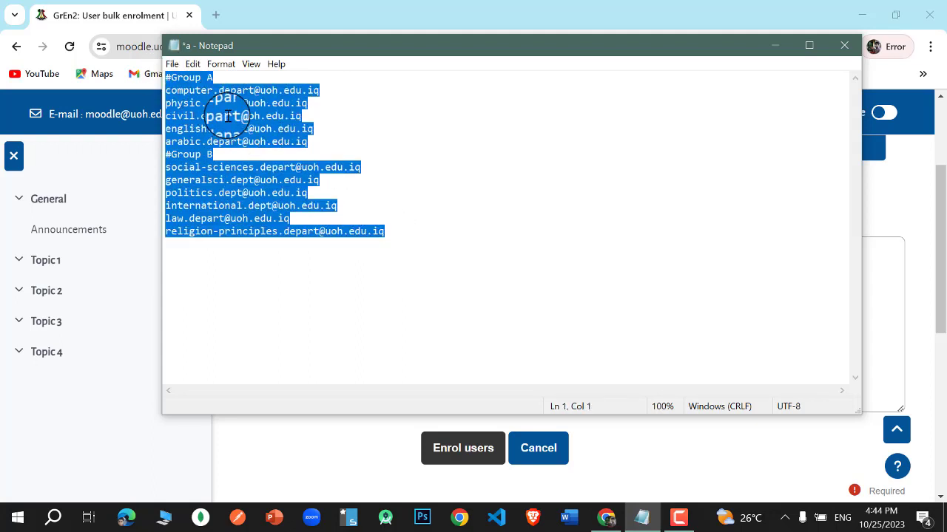
pyautogui.click(230, 113)
pyautogui.moveTo(207, 90); pyautogui.dragTo(296, 104)
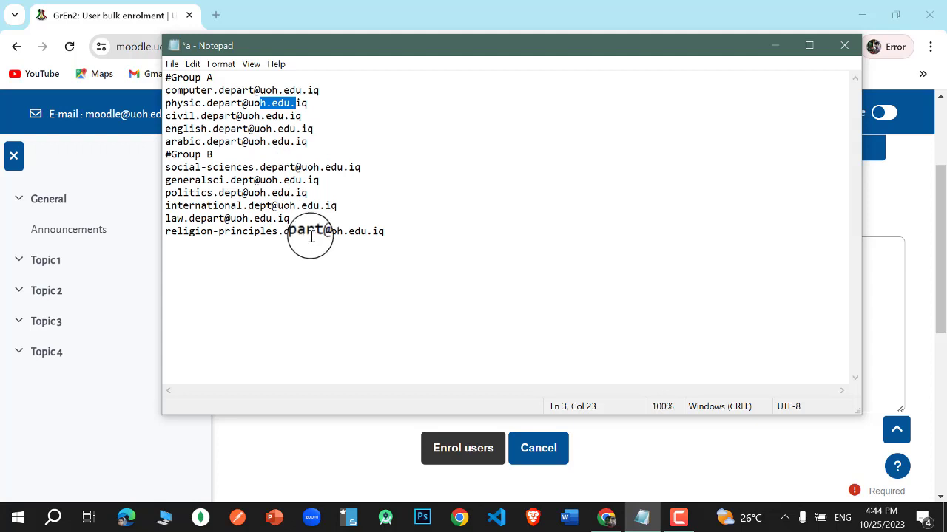
pyautogui.moveTo(402, 231); pyautogui.dragTo(172, 62)
pyautogui.hotkey('ctrl', 'c')
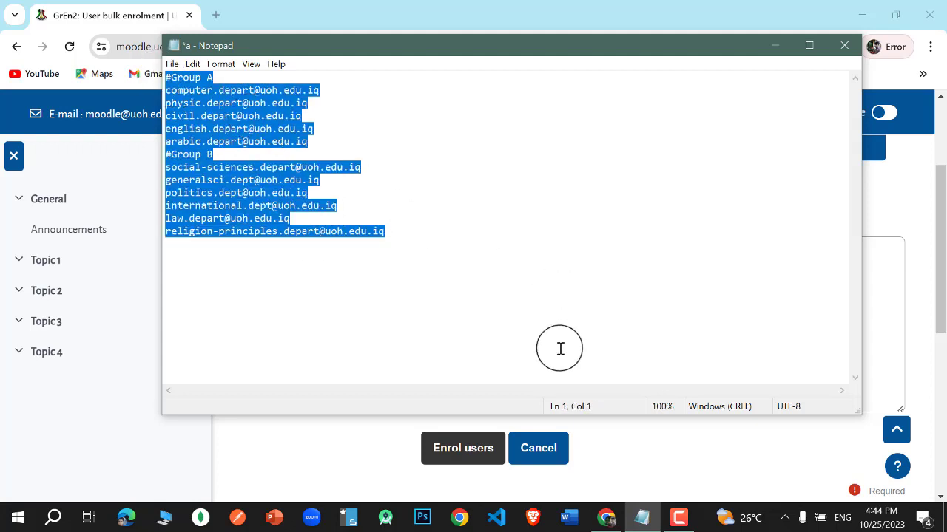
pyautogui.click(777, 46)
pyautogui.click(512, 270)
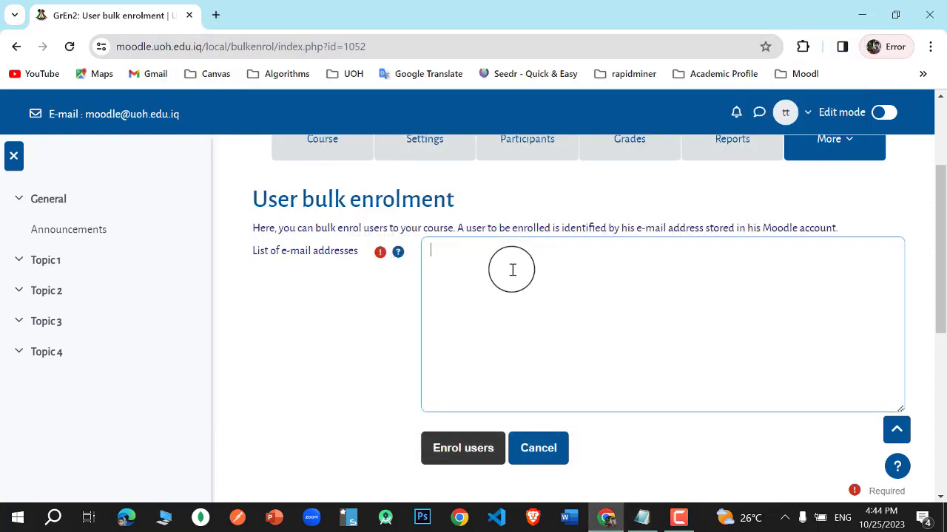
pyautogui.hotkey('ctrl', 'v')
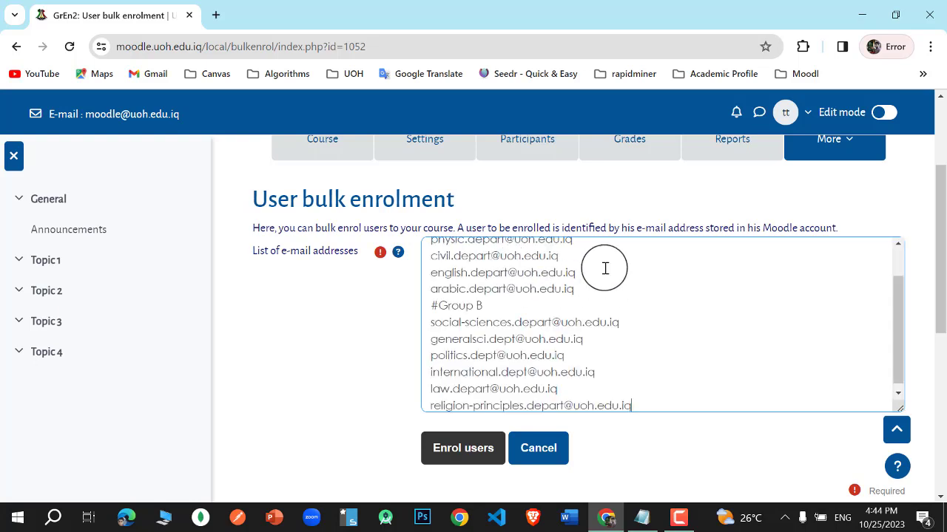
pyautogui.moveTo(904, 308); pyautogui.dragTo(893, 272)
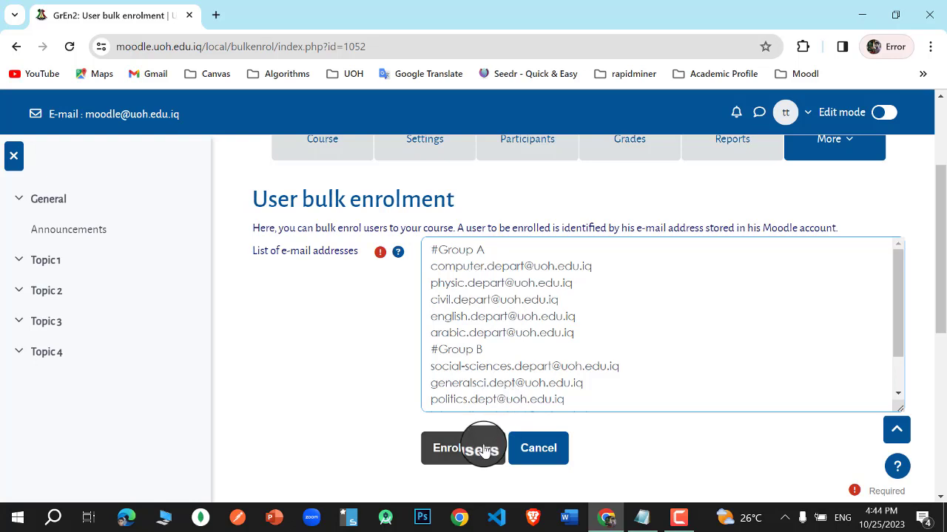
# Submit the bulk enrolment list, review the groups, users and assigned role in the preview, and confirm the enrolment
pyautogui.click(484, 451)
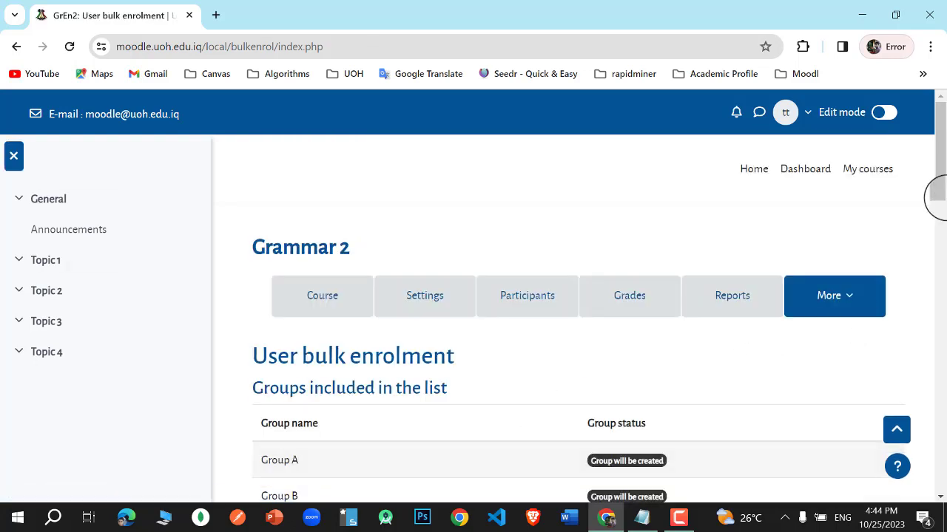
pyautogui.moveTo(937, 190); pyautogui.dragTo(942, 255)
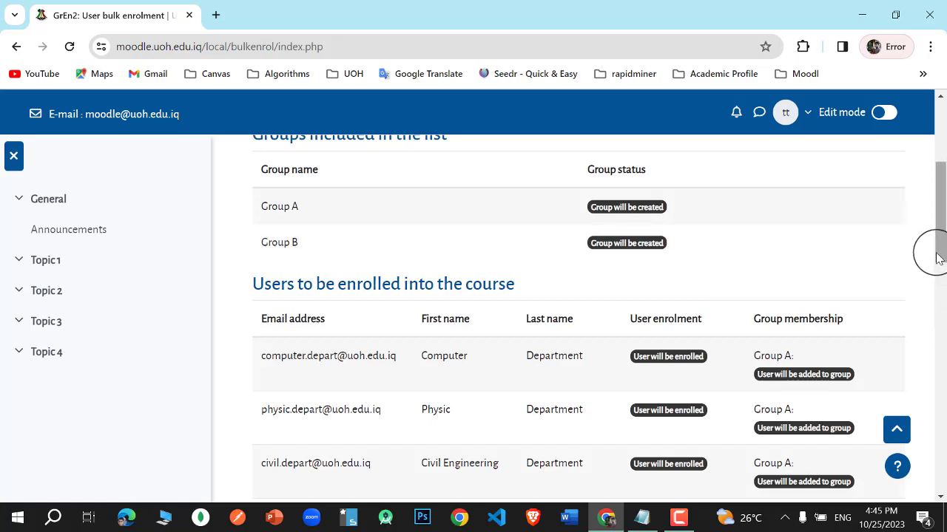
pyautogui.scroll(-2, 938, 281)
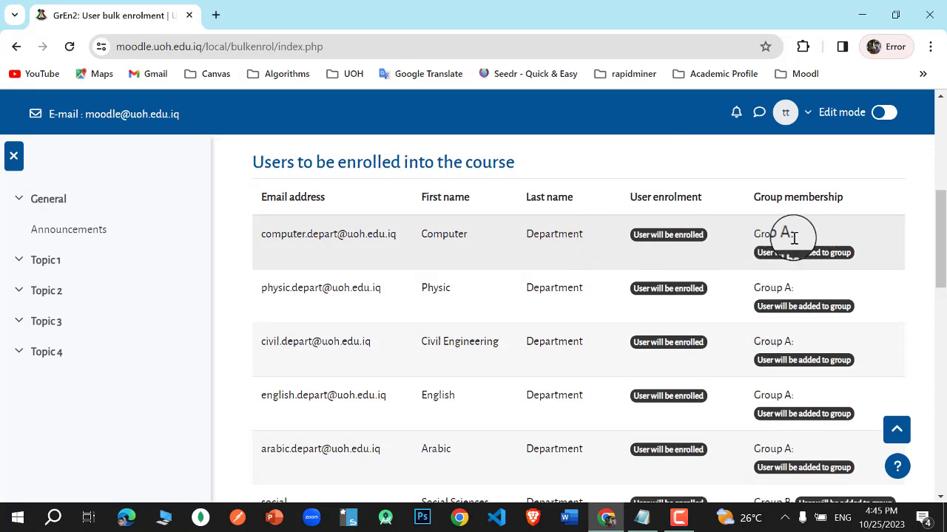
pyautogui.moveTo(937, 251); pyautogui.dragTo(937, 384)
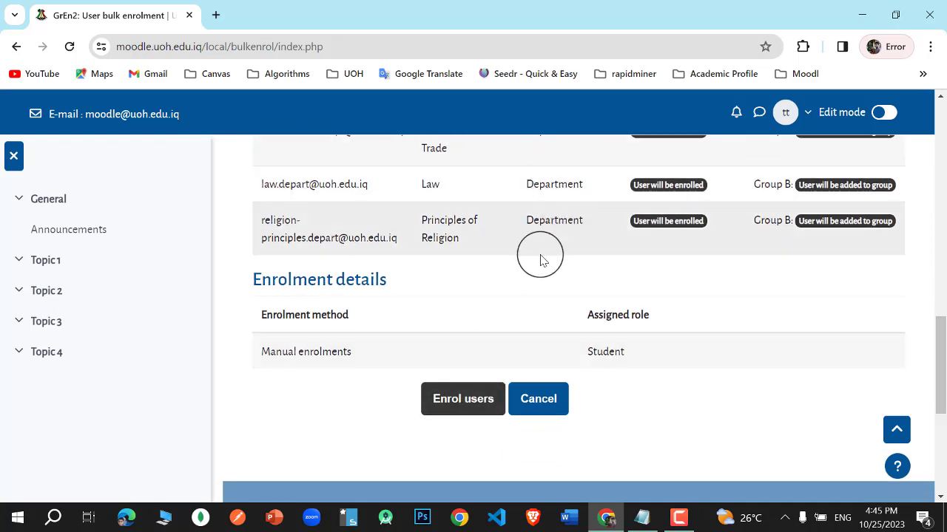
pyautogui.click(468, 400)
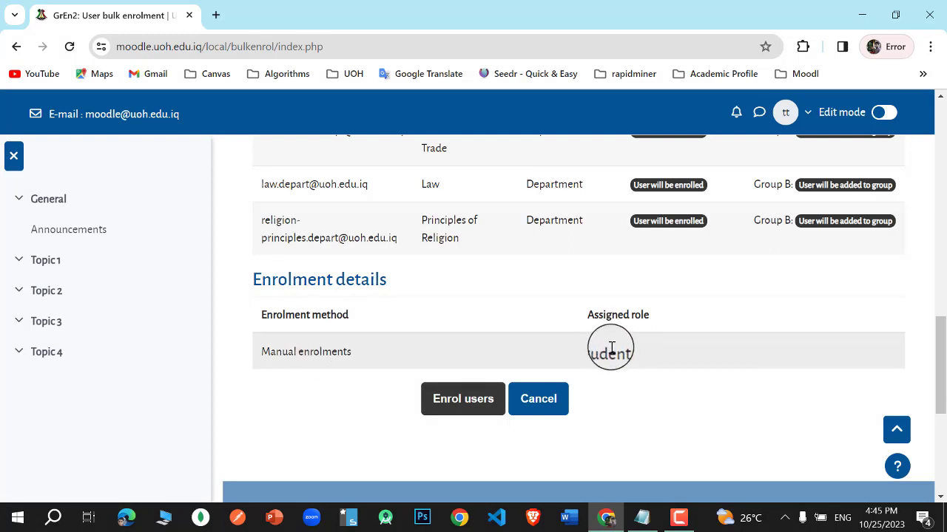
pyautogui.click(479, 401)
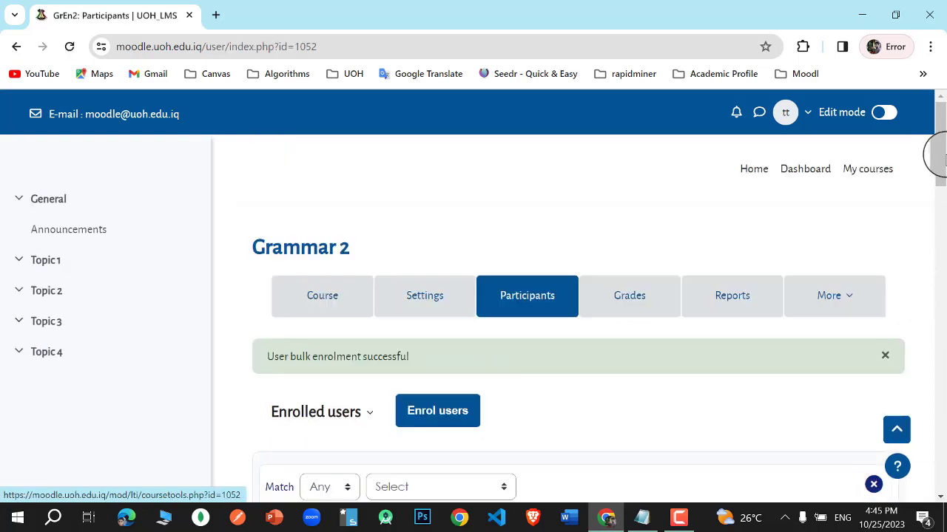
# Review the enrolled participants with their roles and groups, and inspect the Arabic Department's enrolment settings without saving
pyautogui.moveTo(938, 160); pyautogui.dragTo(939, 190)
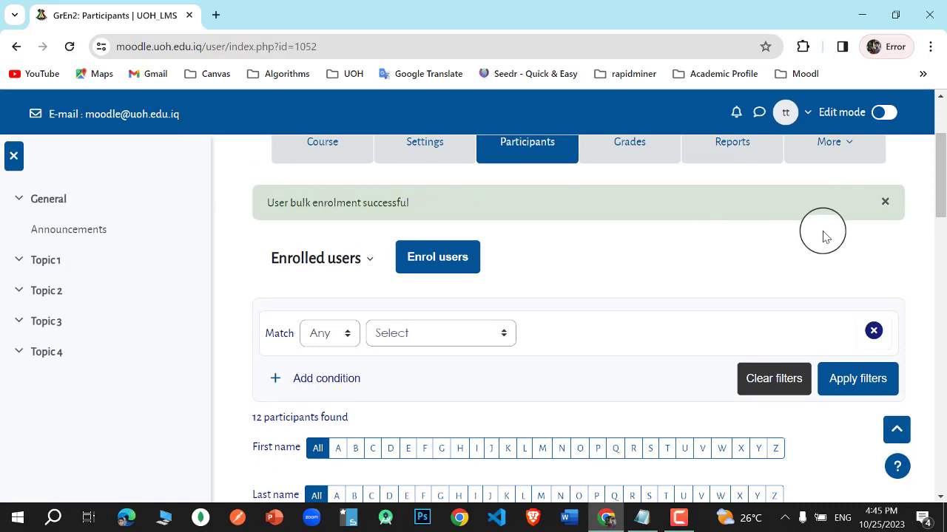
pyautogui.moveTo(942, 171); pyautogui.dragTo(938, 293)
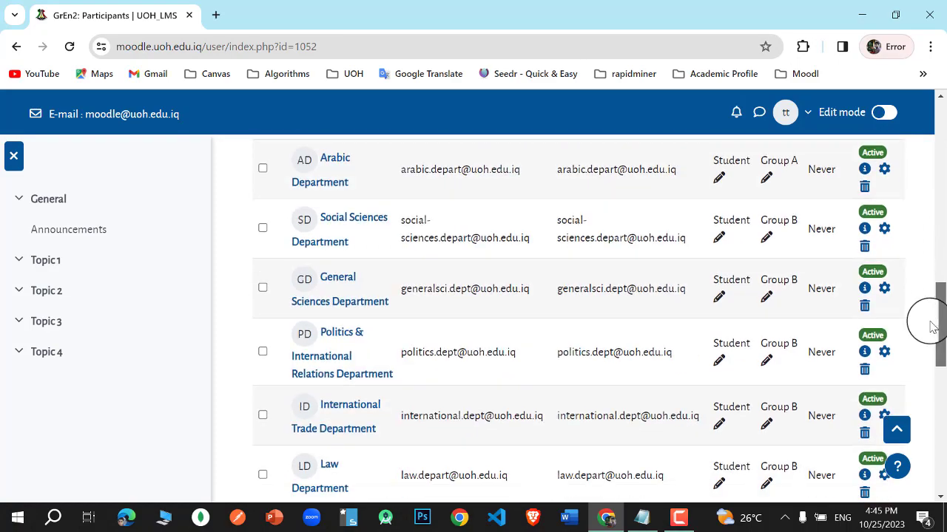
pyautogui.moveTo(933, 327); pyautogui.dragTo(928, 376)
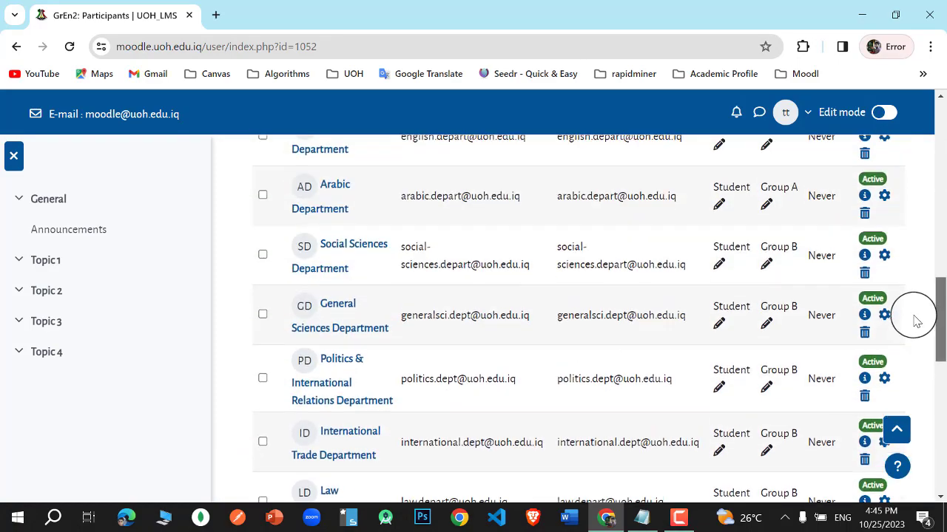
pyautogui.moveTo(915, 320); pyautogui.dragTo(912, 302)
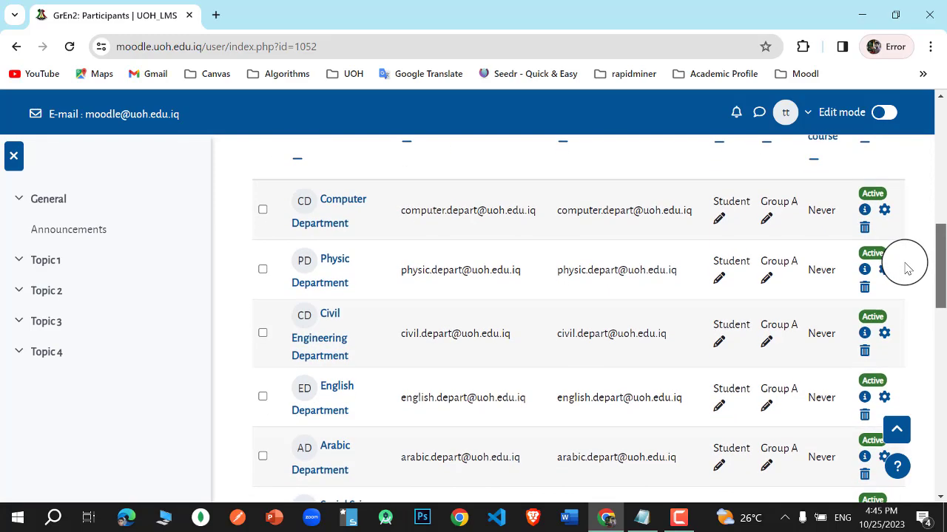
pyautogui.moveTo(907, 268); pyautogui.dragTo(857, 298)
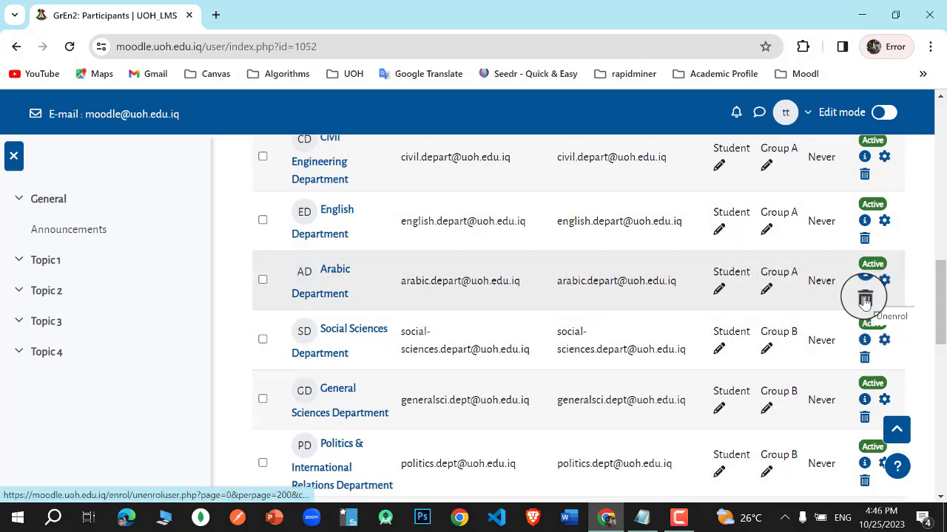
pyautogui.click(885, 280)
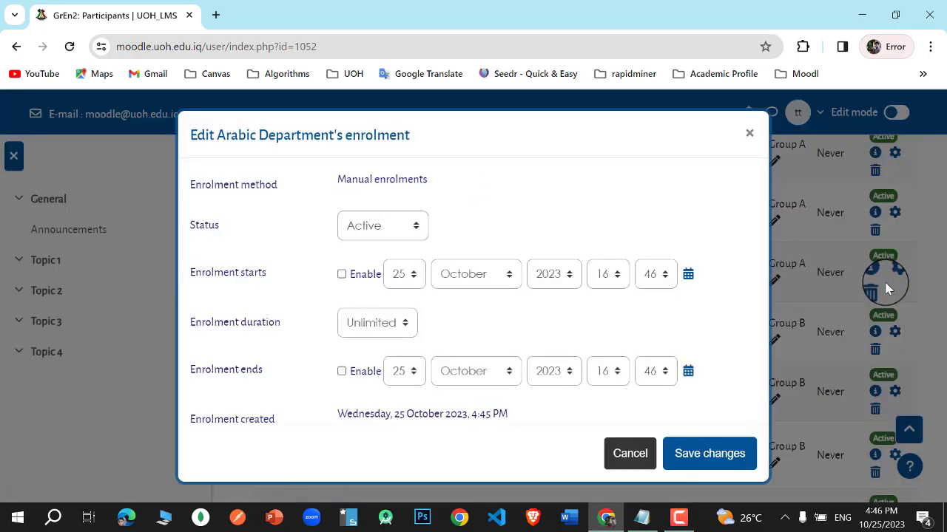
pyautogui.click(628, 454)
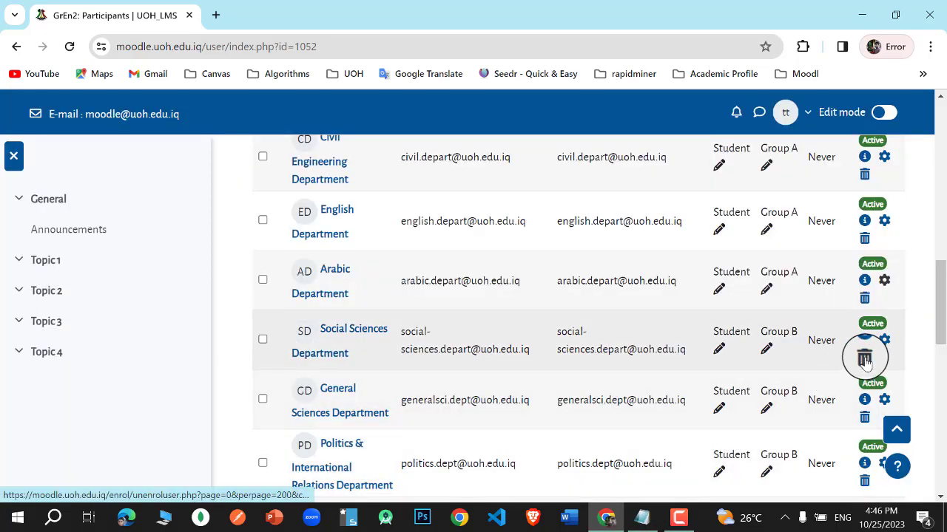
# Change the Social Sciences Department participant's group from Group B to Group A and save it
pyautogui.click(766, 352)
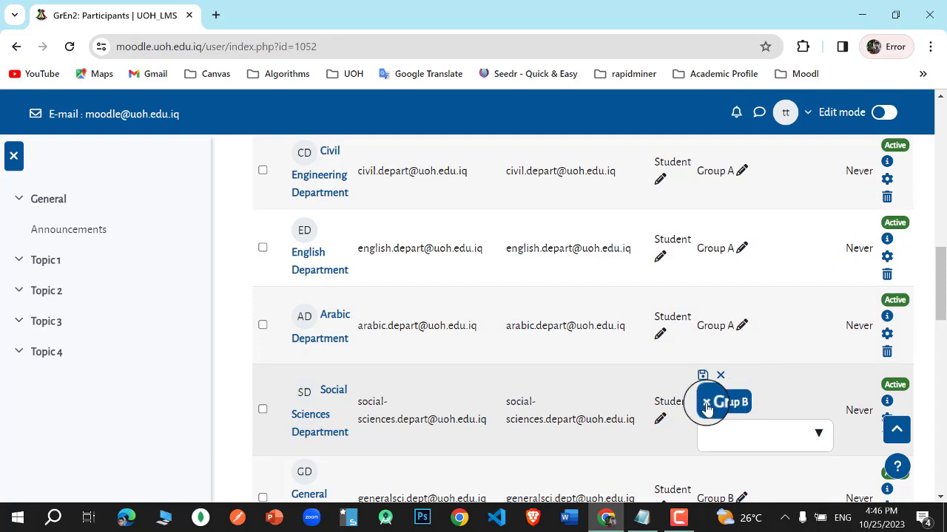
pyautogui.click(707, 403)
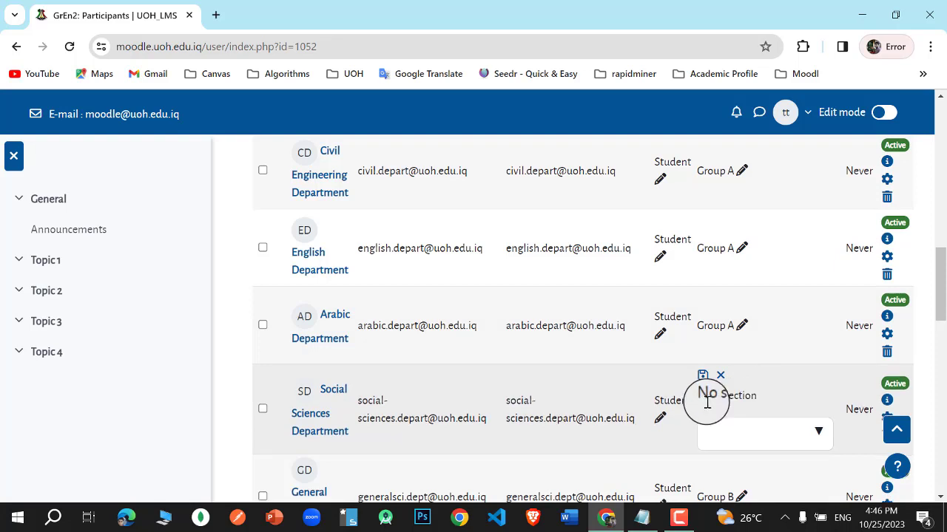
pyautogui.click(817, 431)
pyautogui.click(739, 496)
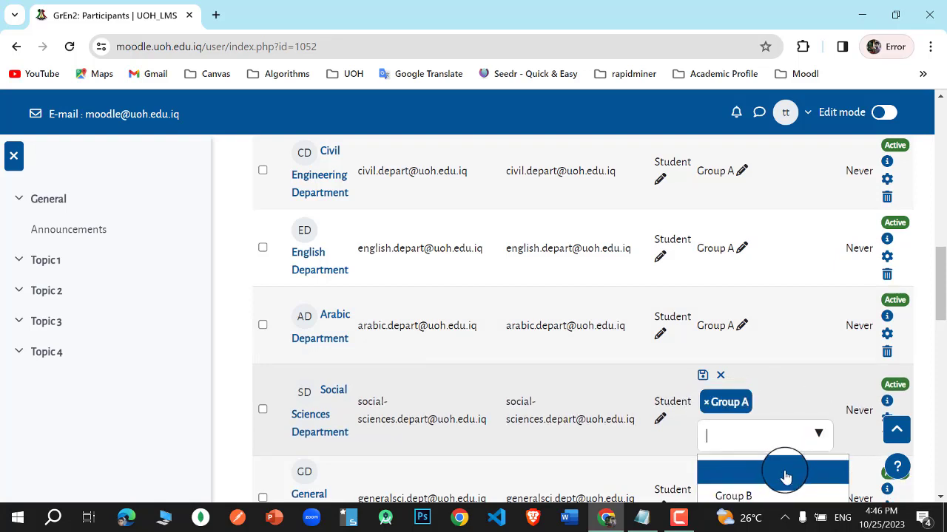
pyautogui.moveTo(941, 316); pyautogui.dragTo(941, 337)
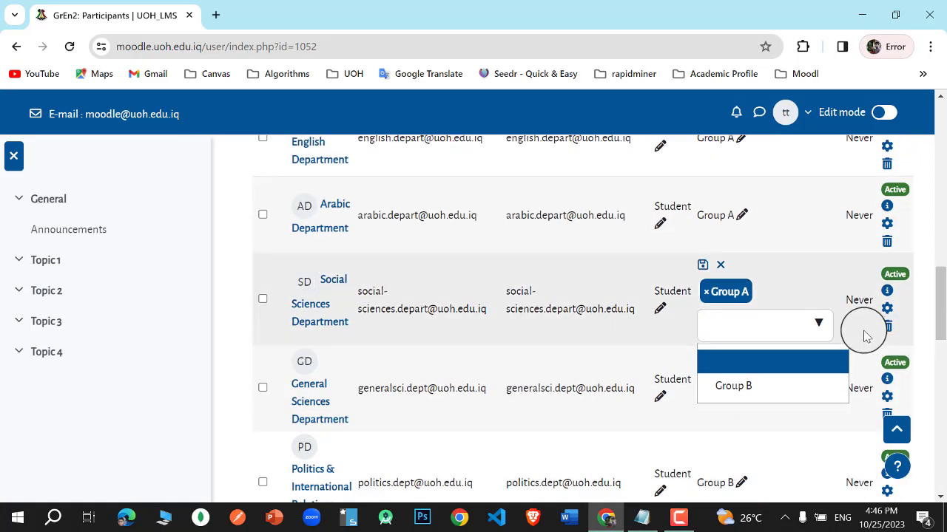
pyautogui.click(703, 268)
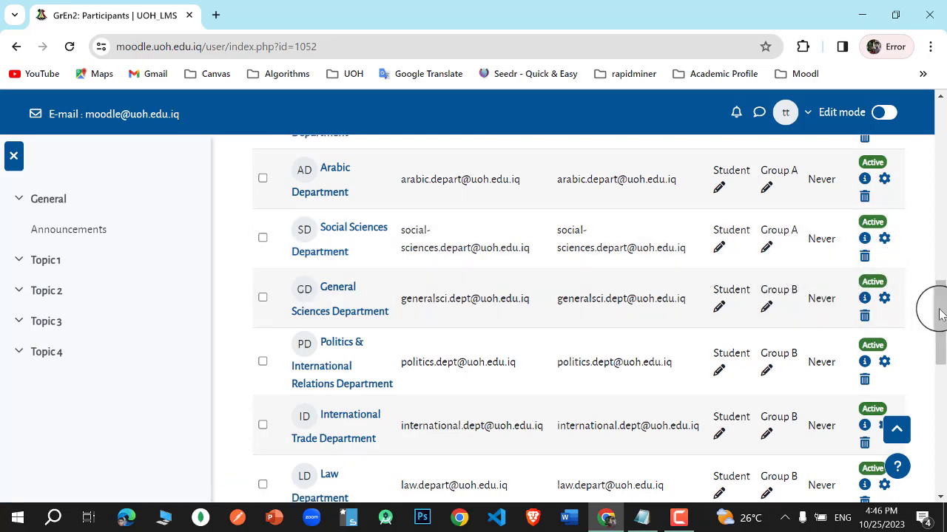
# Unenrol the Social Sciences Department participant from Grammar 2 and confirm the removal
pyautogui.moveTo(940, 314)
pyautogui.mouseDown()
pyautogui.moveTo(939, 299)
pyautogui.moveTo(938, 307)
pyautogui.mouseUp()
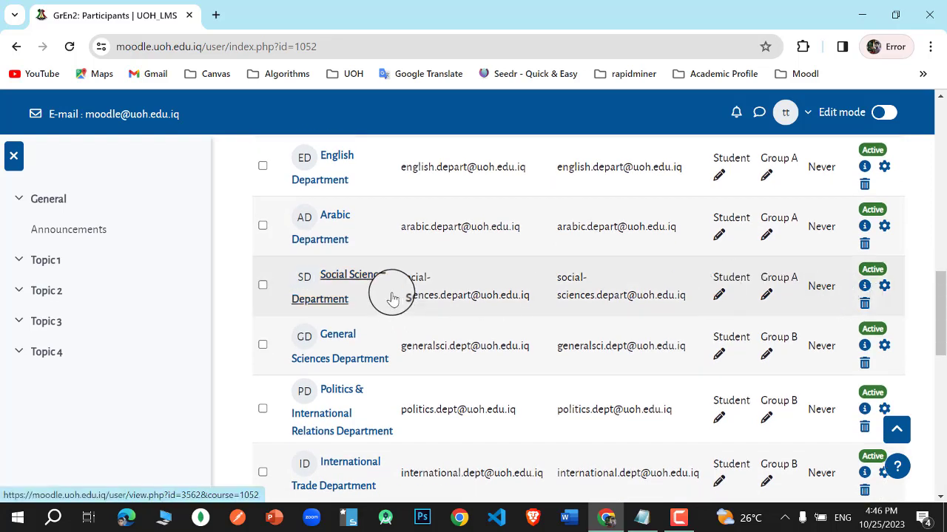
pyautogui.click(864, 305)
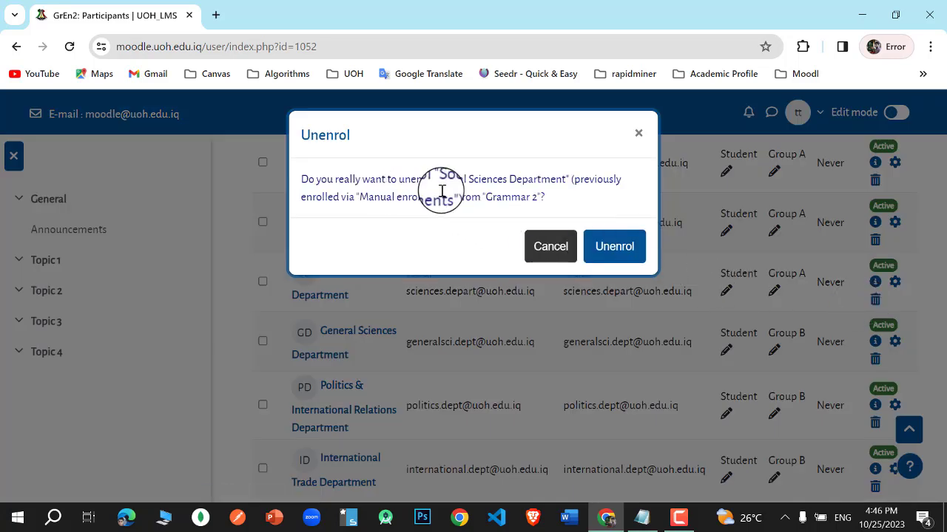
pyautogui.click(603, 252)
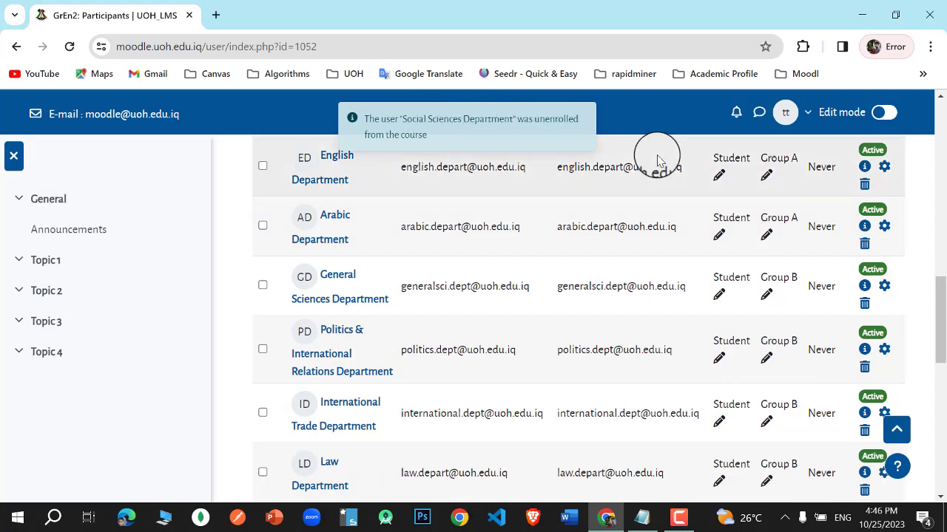
# Select all Grammar 2 participants, delete their manual enrolments in bulk, confirm the removal, and check the participants list
pyautogui.moveTo(939, 315); pyautogui.dragTo(899, 236)
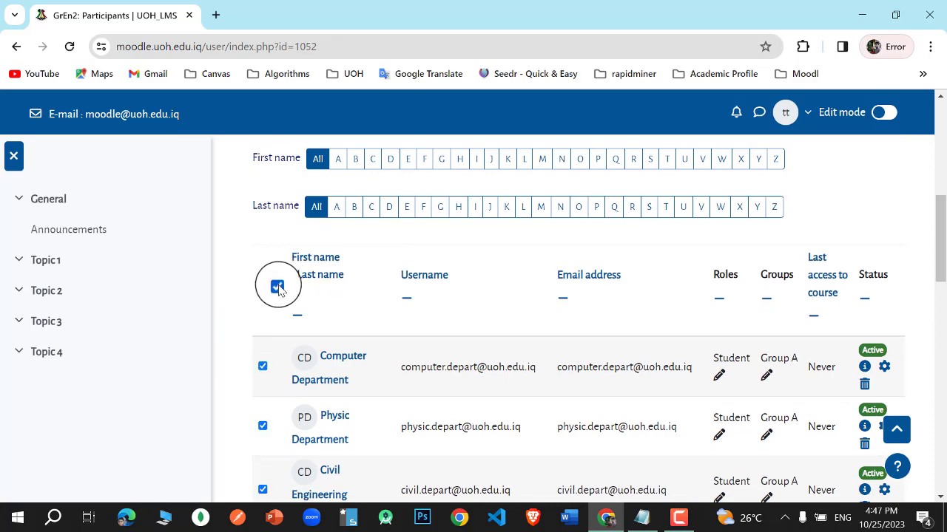
pyautogui.moveTo(936, 213); pyautogui.dragTo(937, 244)
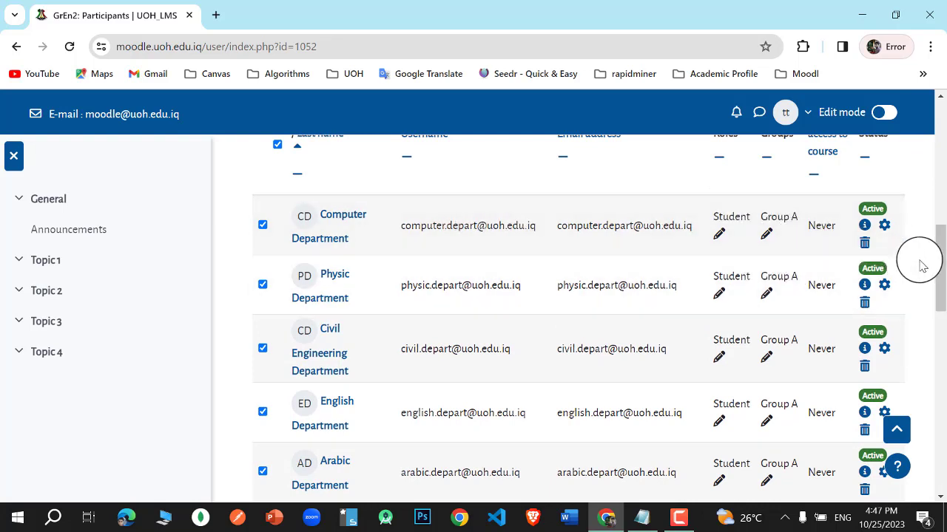
pyautogui.moveTo(929, 266); pyautogui.dragTo(858, 244)
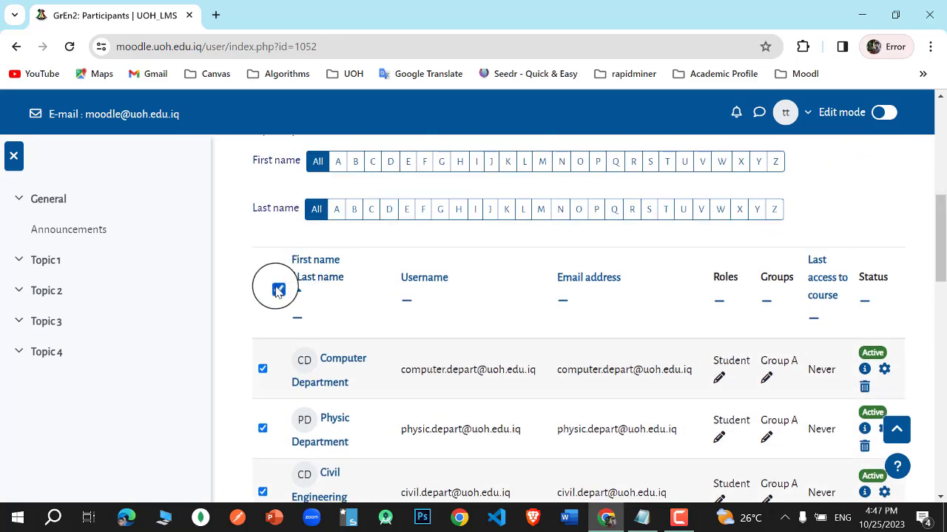
pyautogui.moveTo(936, 282); pyautogui.dragTo(930, 441)
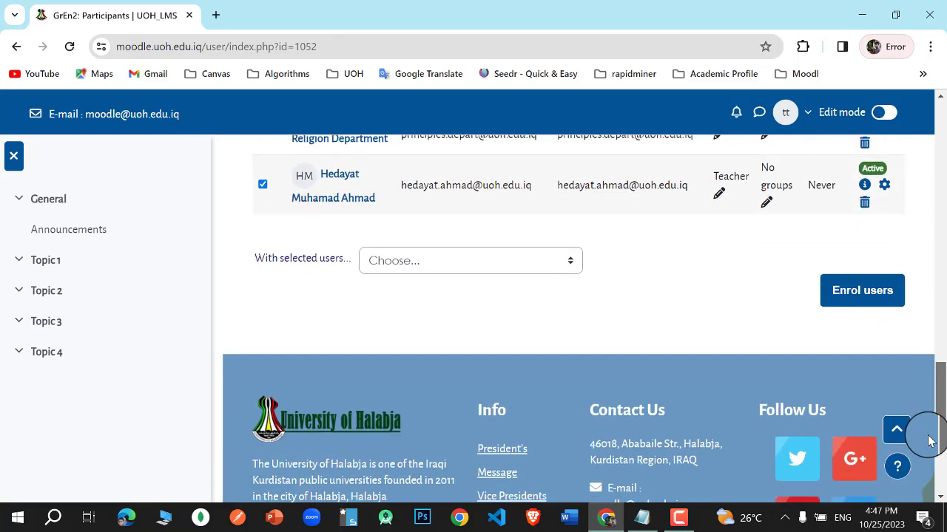
pyautogui.click(482, 268)
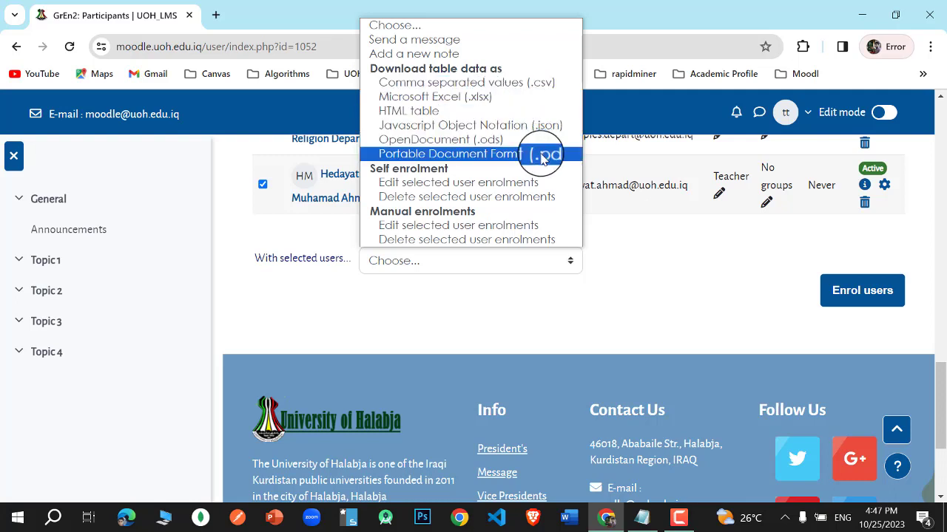
pyautogui.click(444, 240)
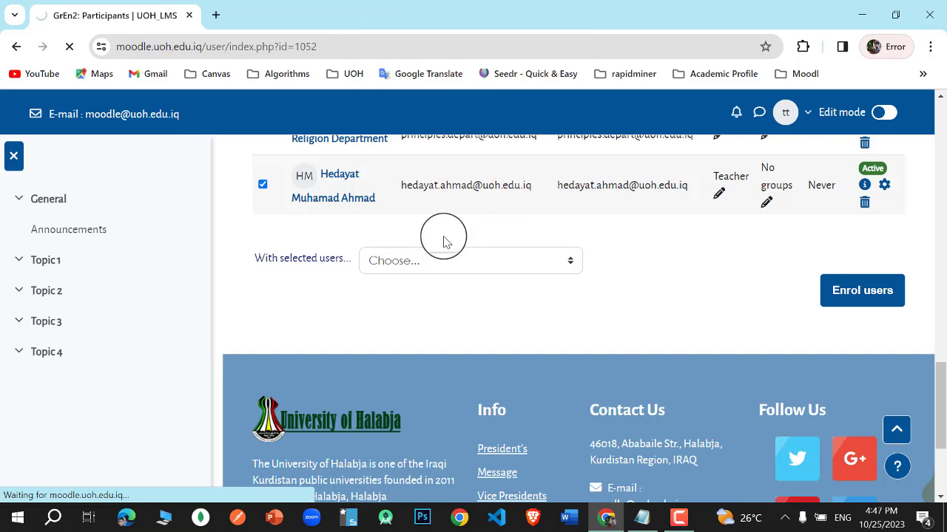
pyautogui.scroll(-2, 932, 218)
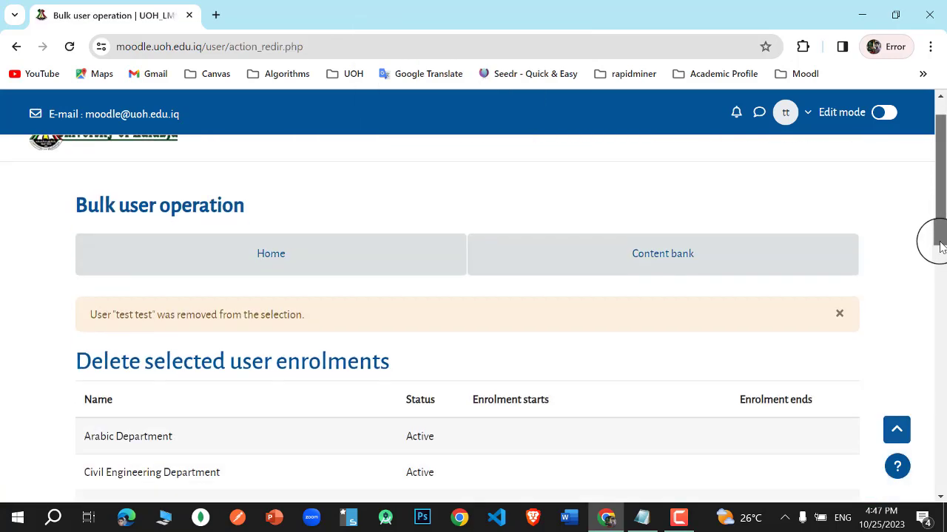
pyautogui.moveTo(940, 276); pyautogui.dragTo(931, 401)
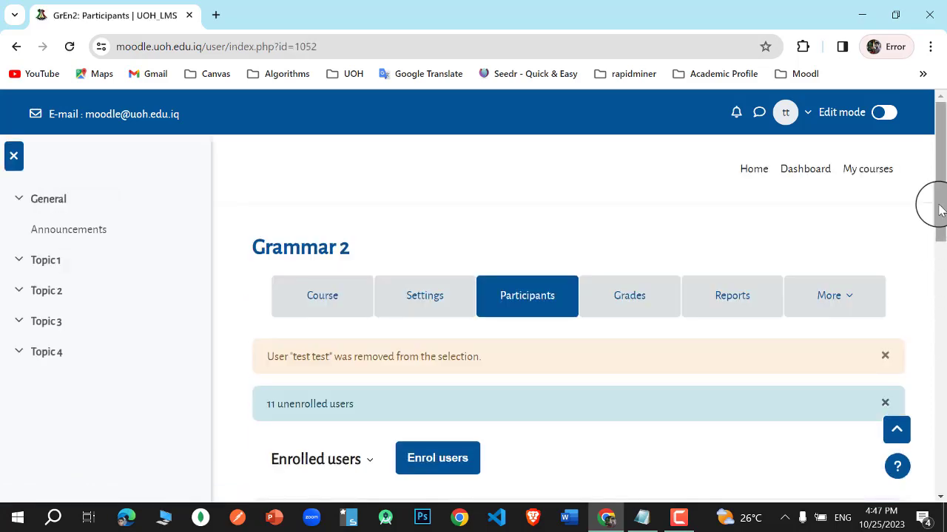
pyautogui.moveTo(939, 210); pyautogui.dragTo(903, 259)
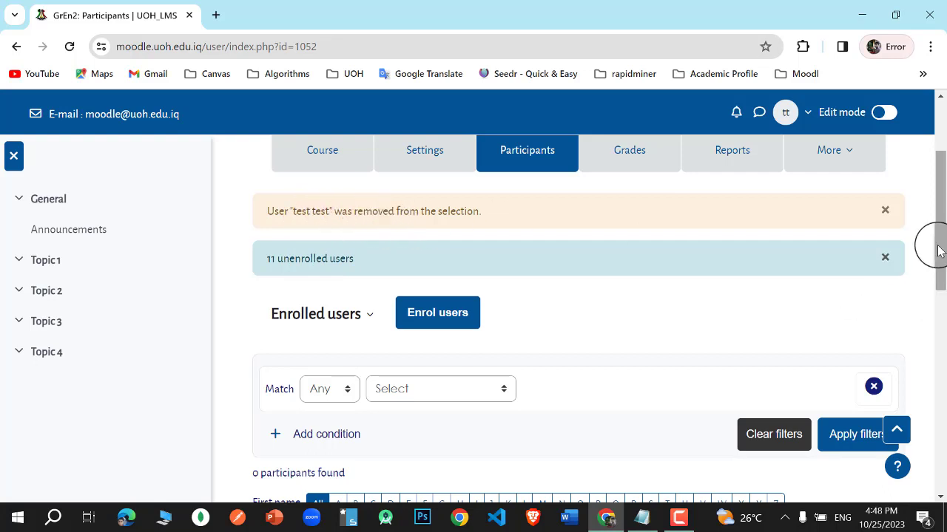
pyautogui.scroll(-1, 934, 324)
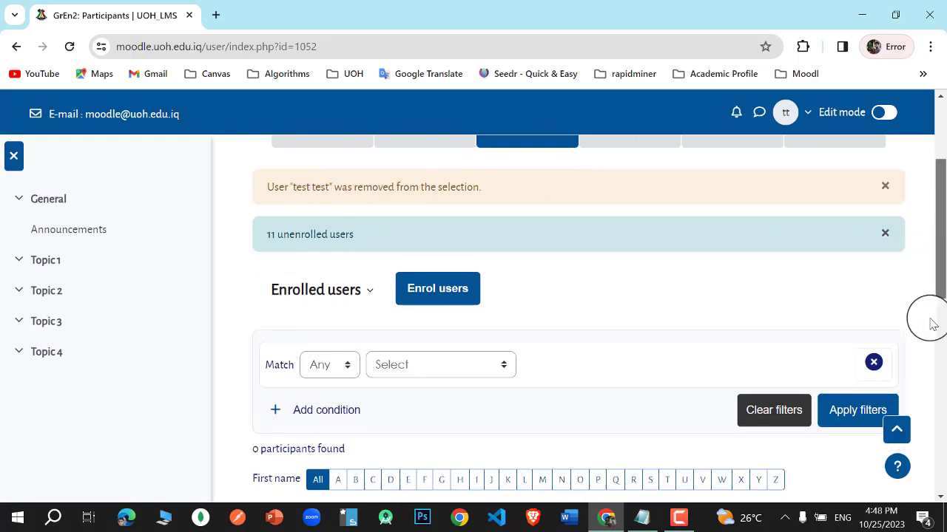
pyautogui.scroll(-4, 933, 324)
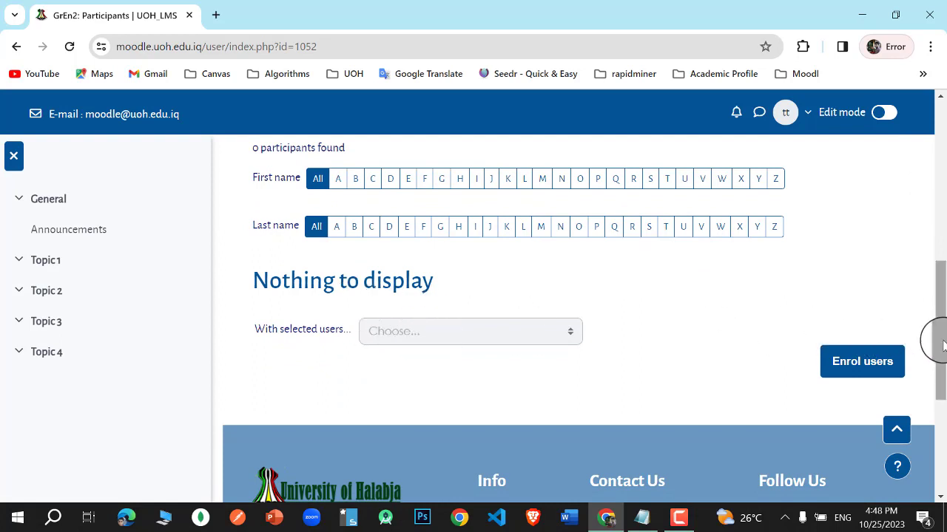
pyautogui.scroll(5, 909, 249)
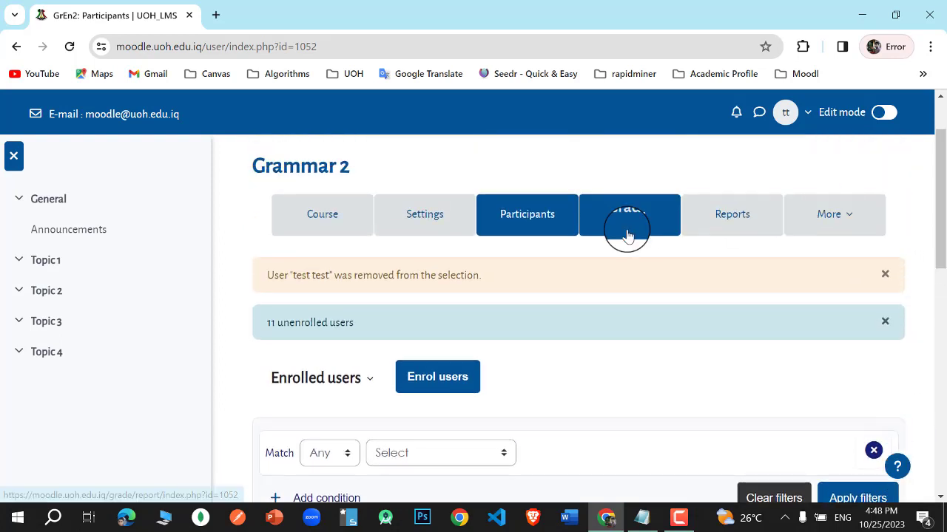
# Return to the Grammar 2 course page and look through its additional options, from Question bank to Course reuse
pyautogui.click(316, 226)
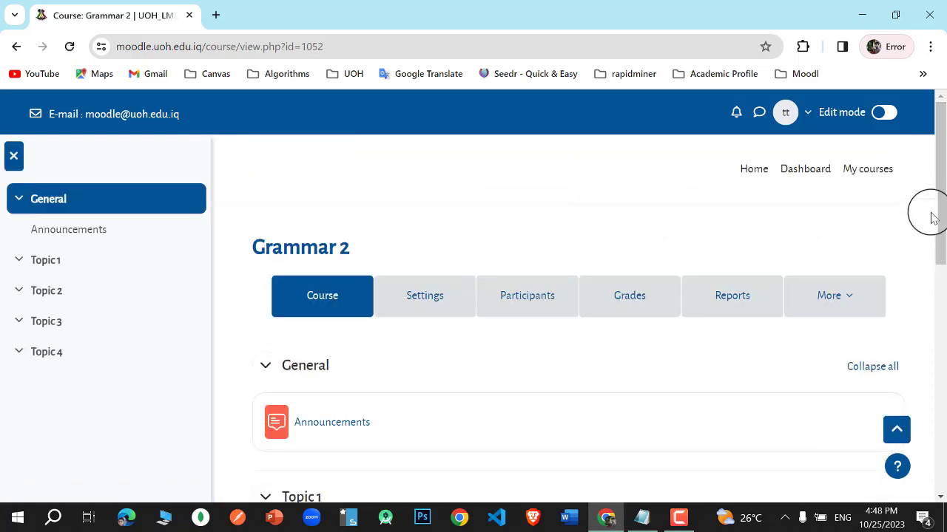
pyautogui.click(852, 297)
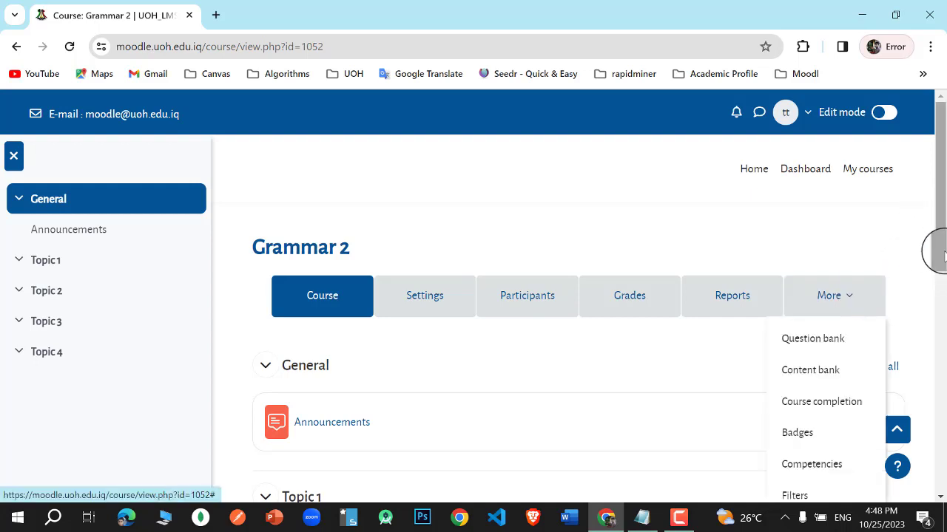
pyautogui.moveTo(941, 251); pyautogui.dragTo(942, 336)
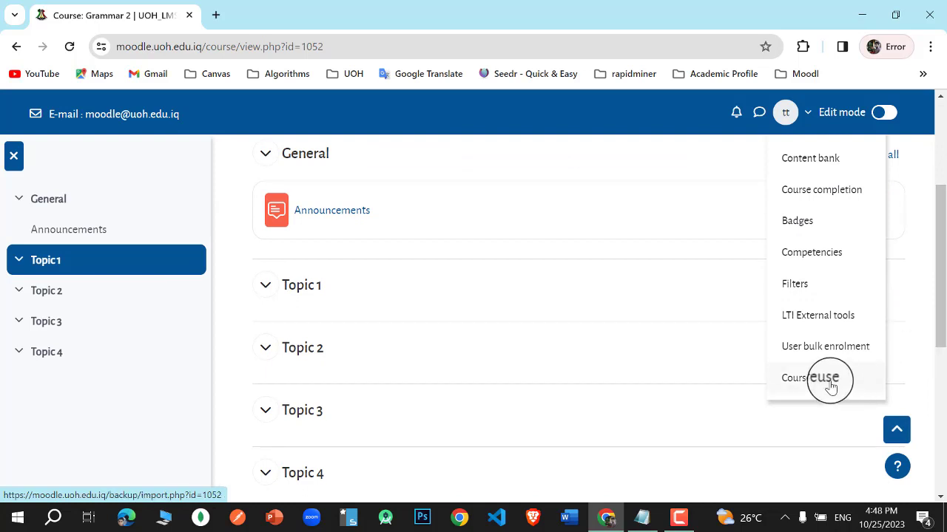
pyautogui.moveTo(936, 302); pyautogui.dragTo(930, 247)
pyautogui.click(877, 232)
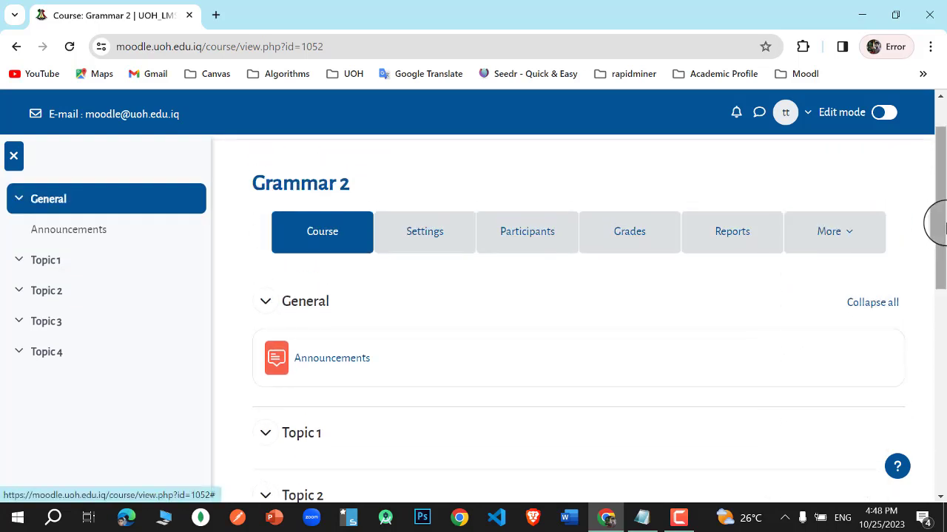
# Visit the site's home page and open the dashboard to view the My courses list
pyautogui.moveTo(938, 217); pyautogui.dragTo(938, 196)
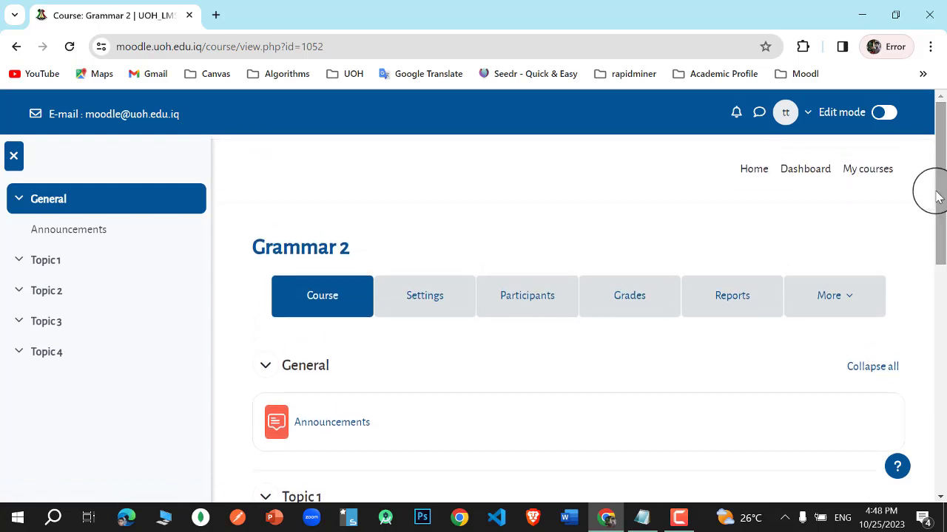
pyautogui.click(755, 169)
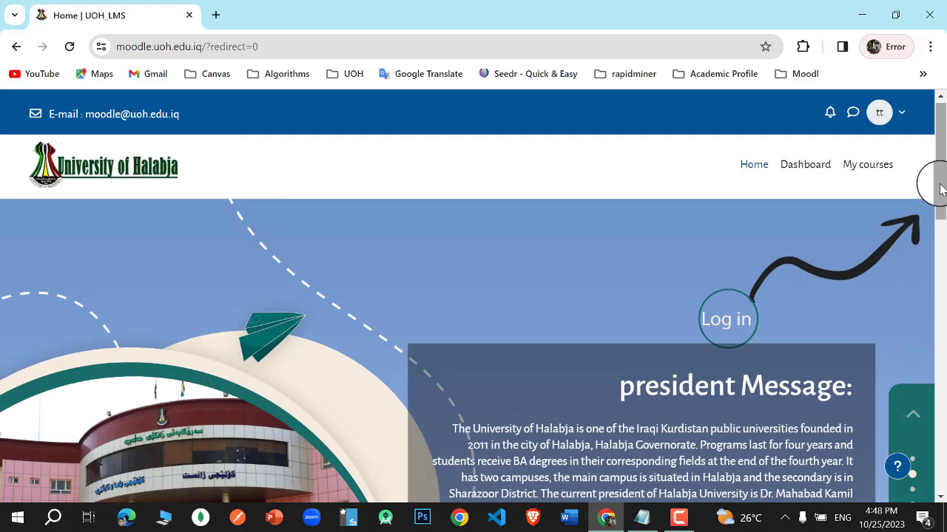
pyautogui.click(801, 164)
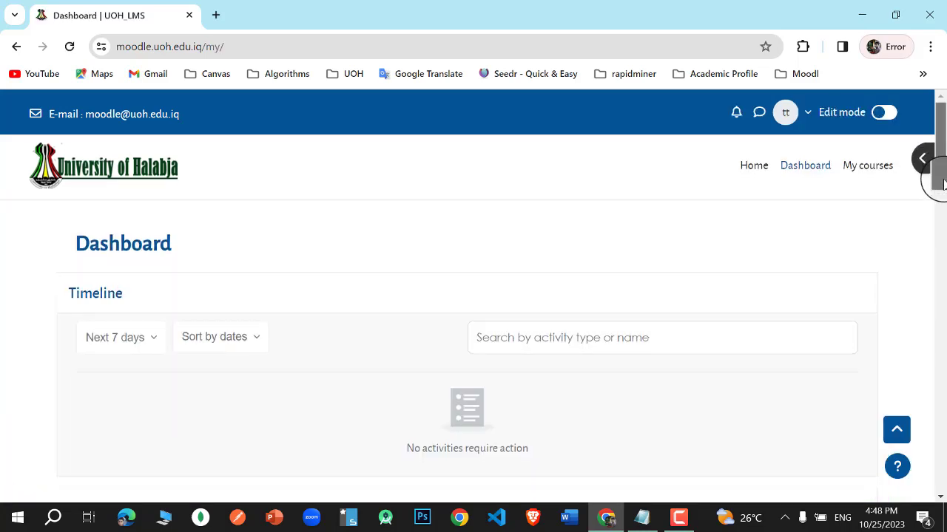
pyautogui.moveTo(933, 170); pyautogui.dragTo(936, 227)
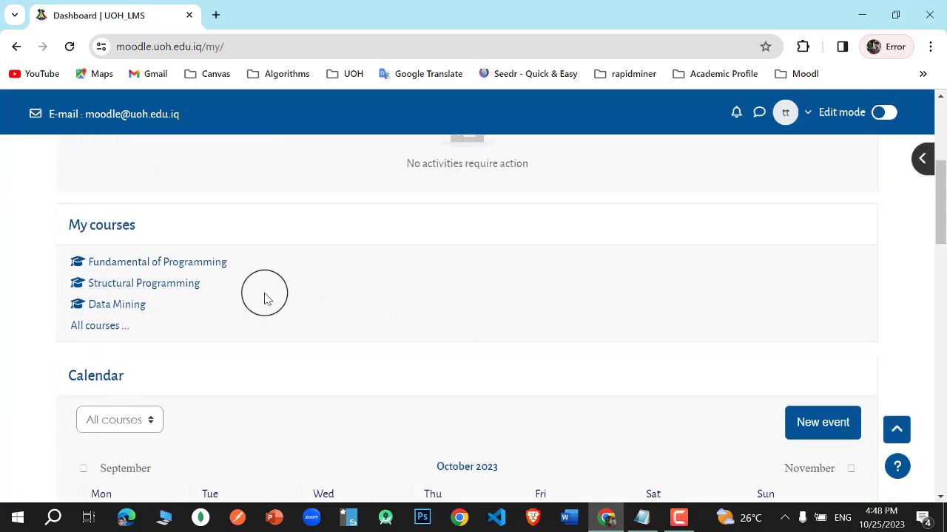